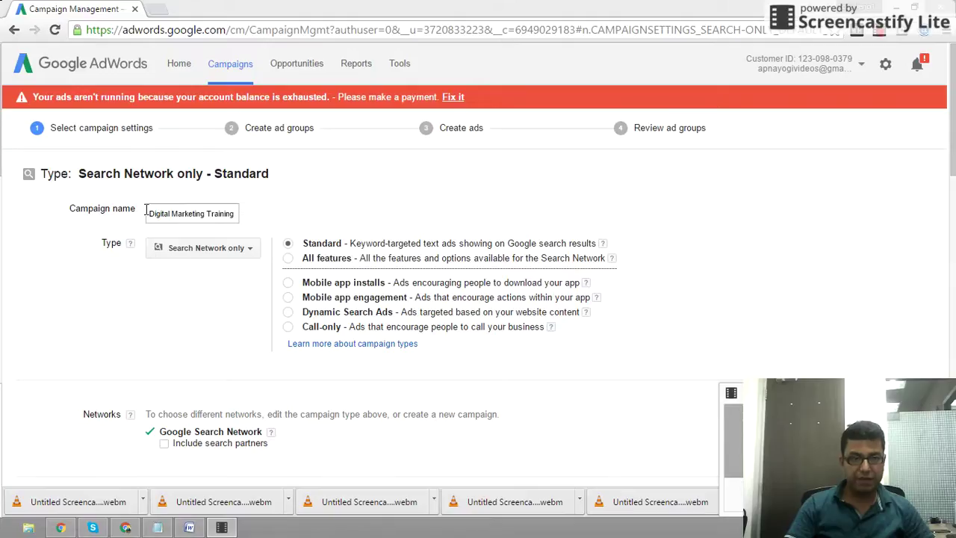
Step: Change 'targeted' to 'Targeted' so the campaign name ends in 'West bengal Targeted'
drag(146, 211, 258, 225)
click(207, 214)
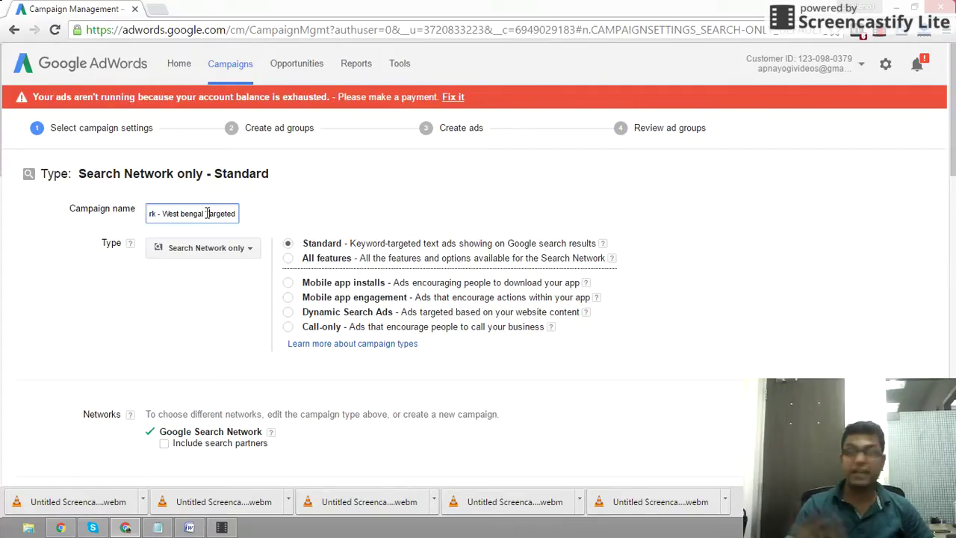
click(207, 213)
key(Delete)
text(T)
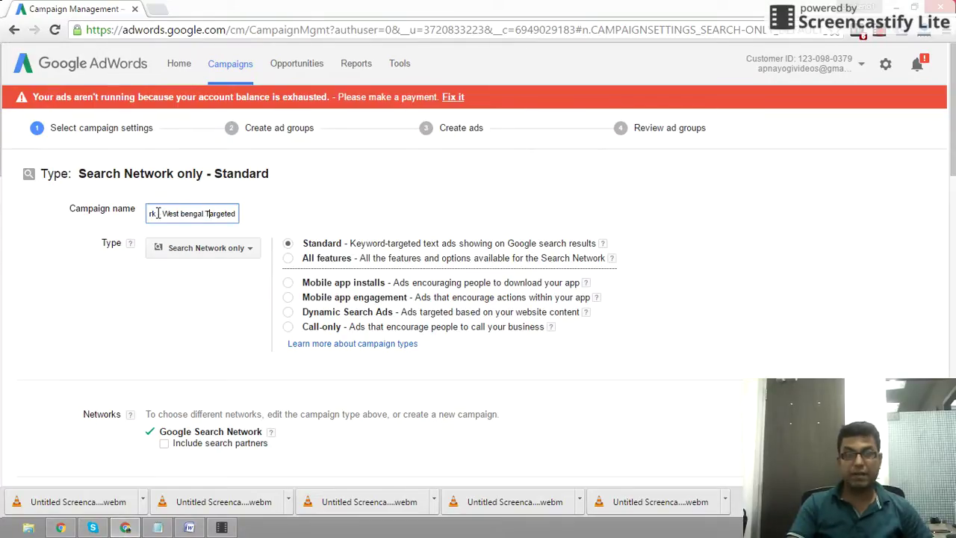
drag(155, 213, 142, 211)
click(213, 214)
drag(214, 213, 242, 217)
click(163, 213)
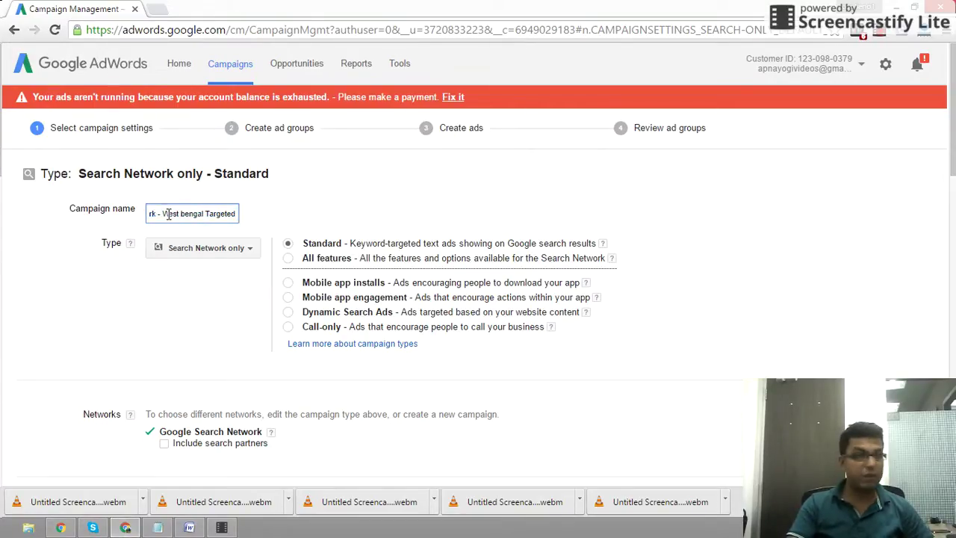
drag(160, 213, 222, 214)
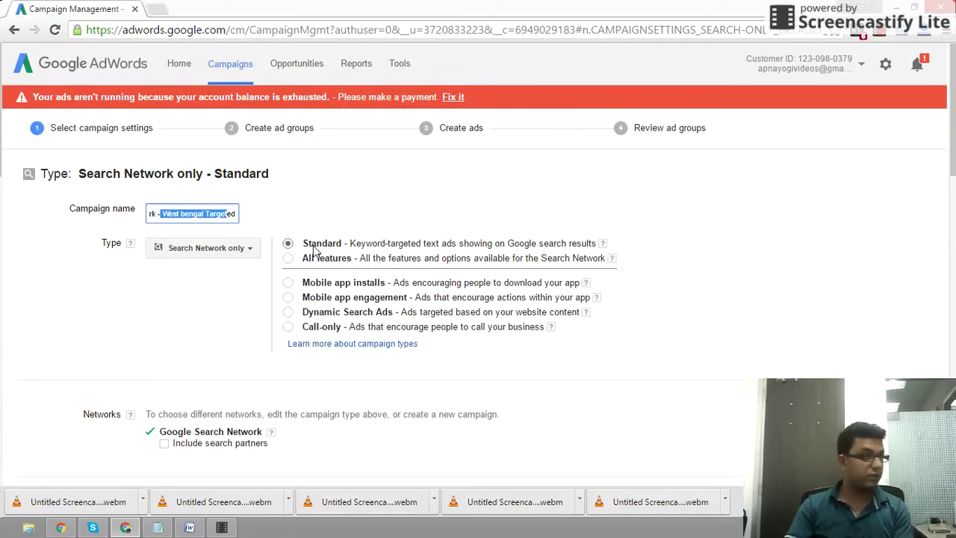
Step: Add West Bengal, India (state, reach 4,610,000) as the campaign's targeted location
scroll(313, 247, down, 3)
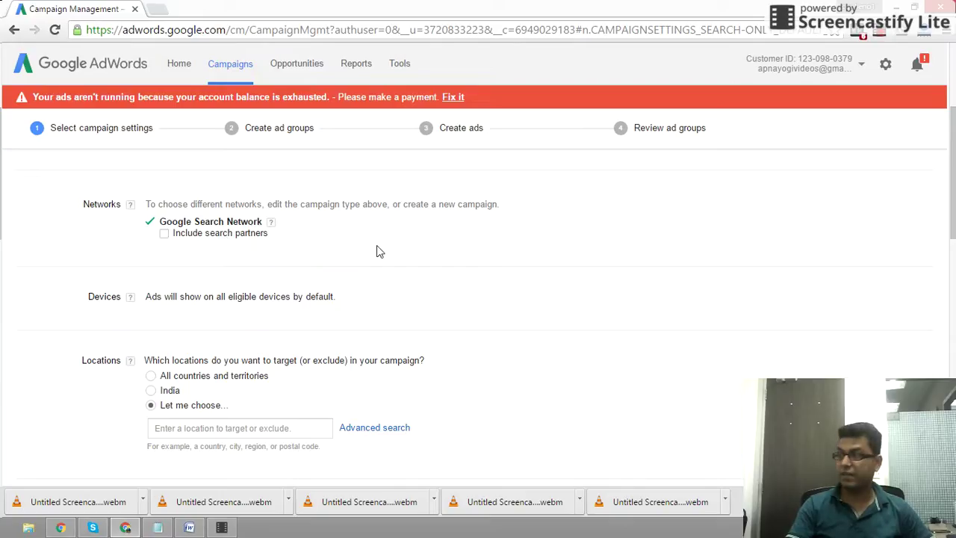
scroll(377, 252, down, 3)
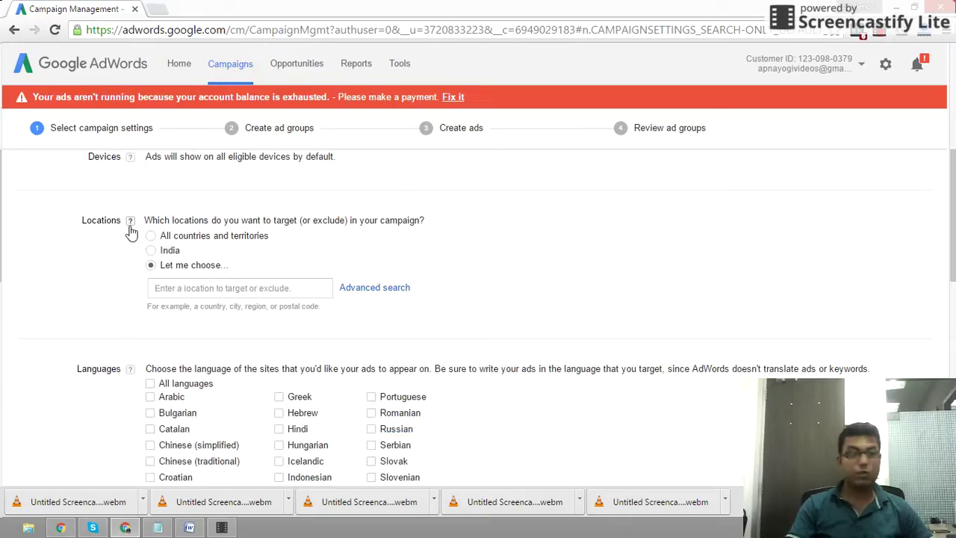
click(130, 225)
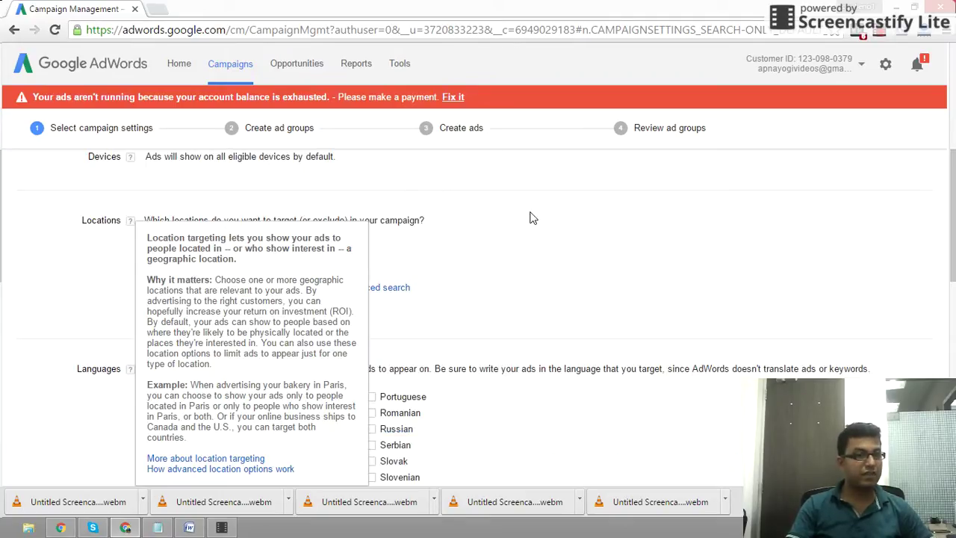
click(556, 222)
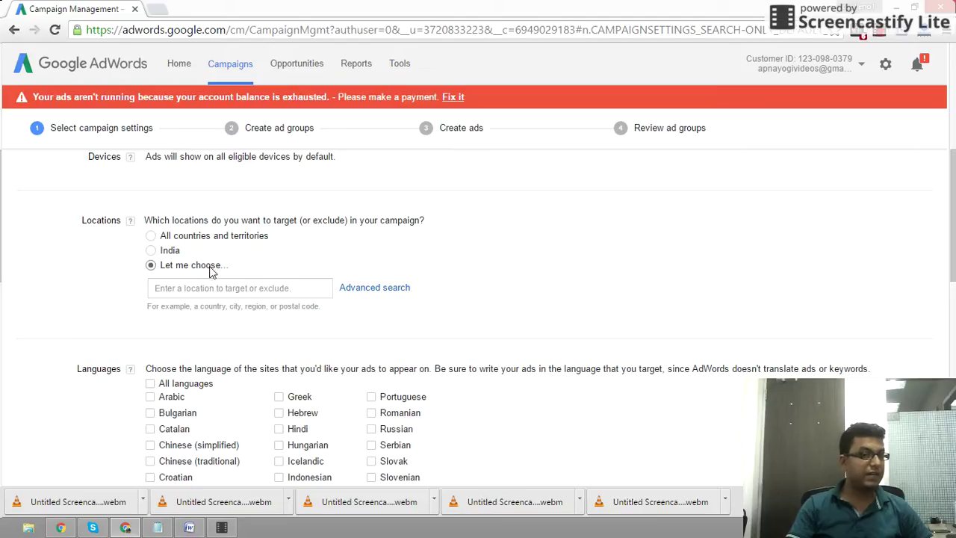
click(204, 292)
text(West bengal)
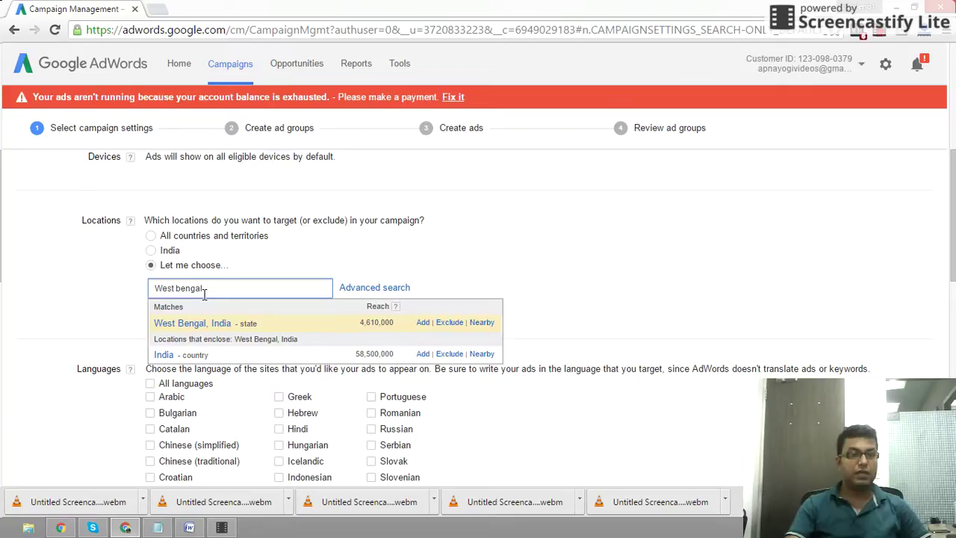
click(422, 323)
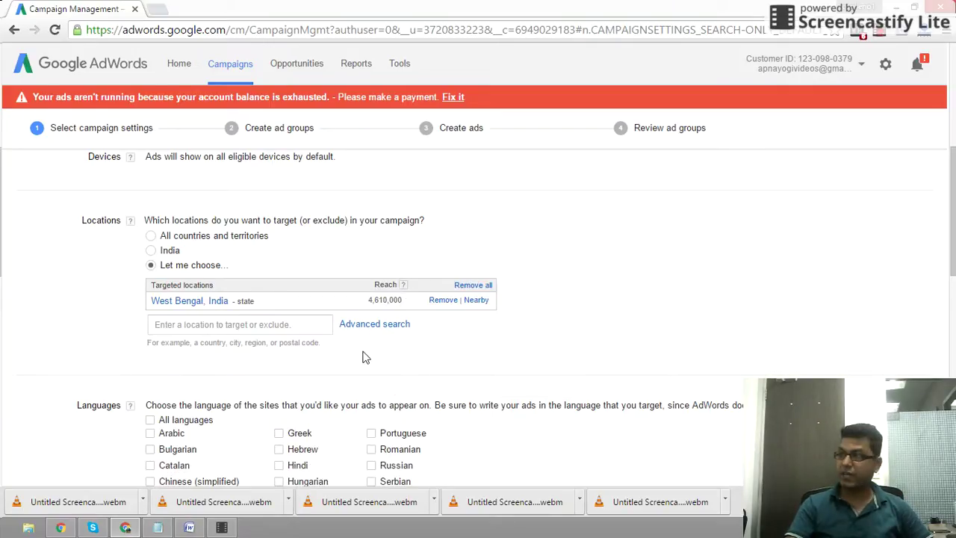
Step: Tick 'All languages' in the campaign's Languages setting
scroll(418, 366, down, 2)
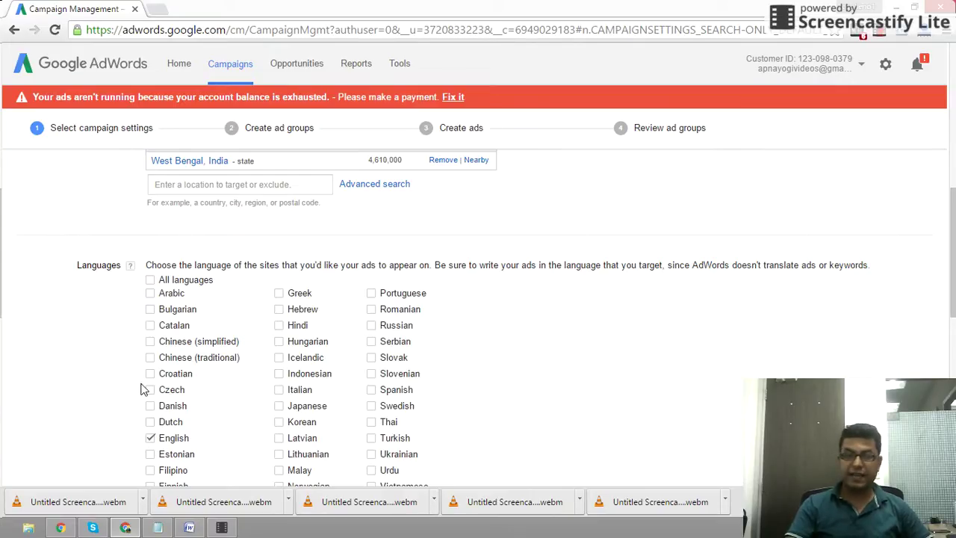
click(151, 279)
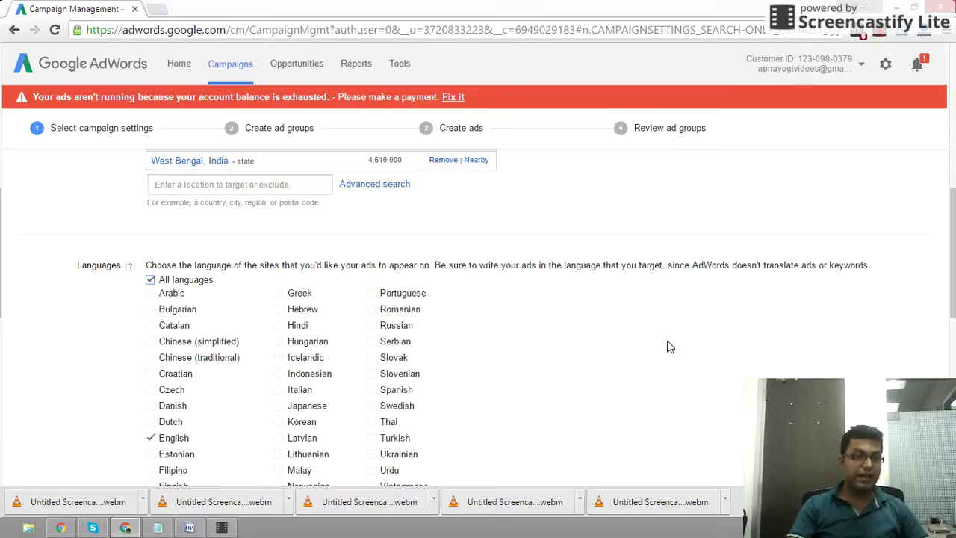
scroll(667, 345, down, 2)
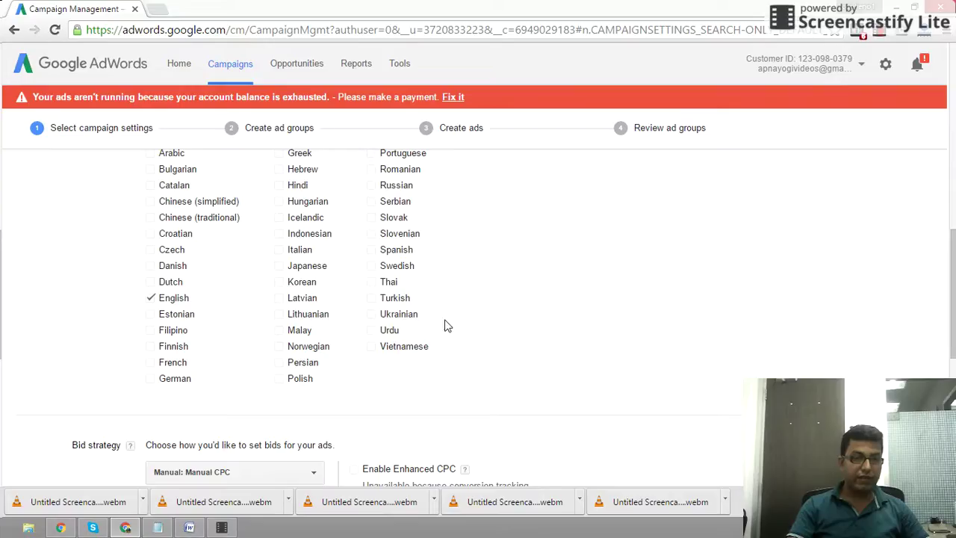
scroll(443, 329, up, 1)
scroll(438, 336, up, 1)
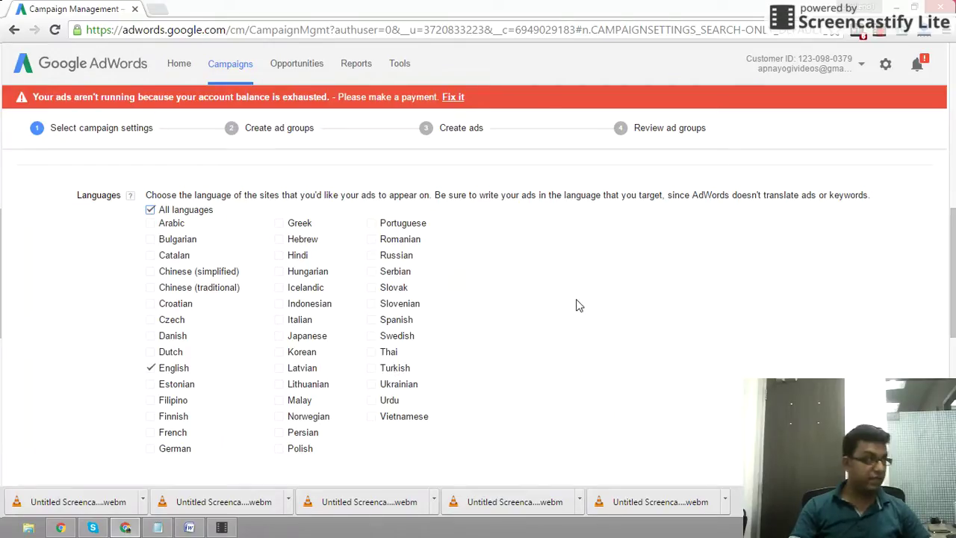
scroll(579, 305, down, 3)
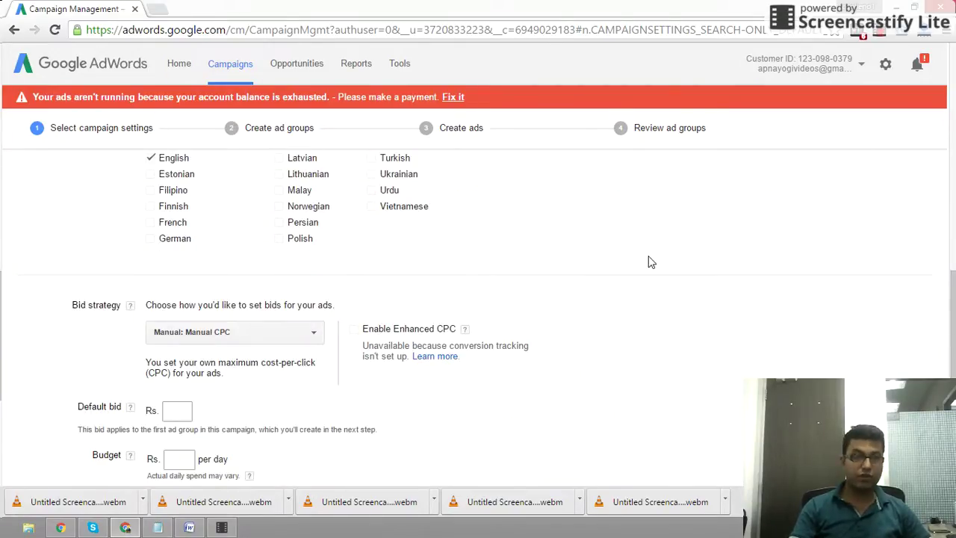
scroll(598, 325, down, 1)
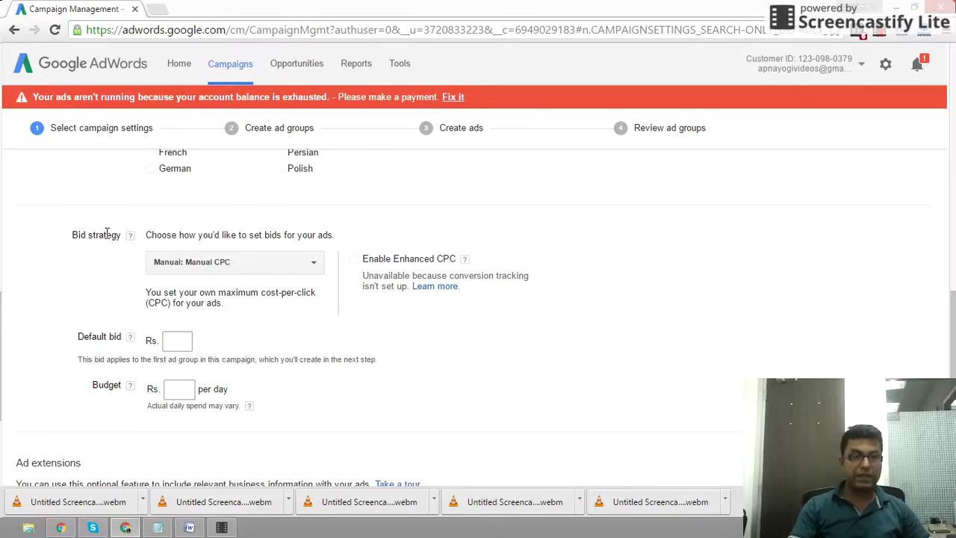
click(233, 268)
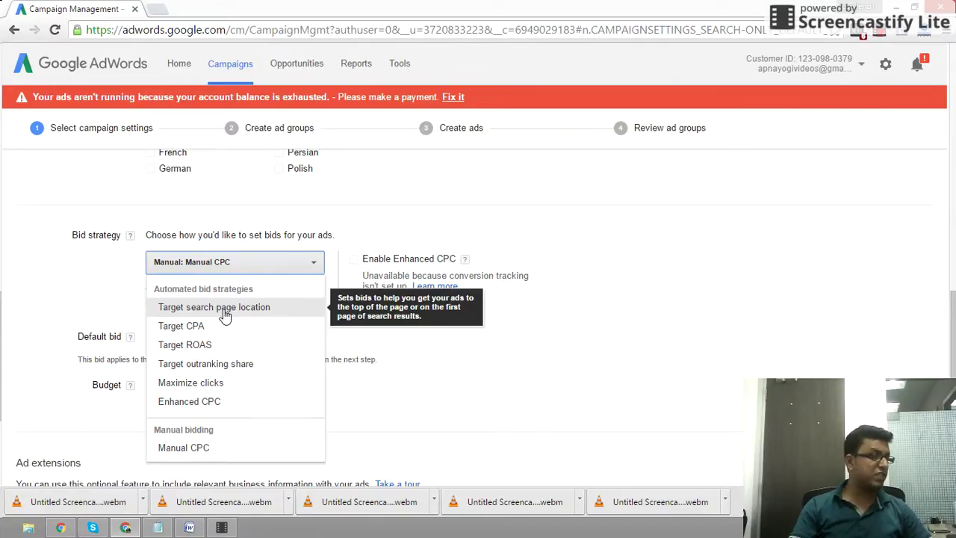
click(204, 384)
click(527, 263)
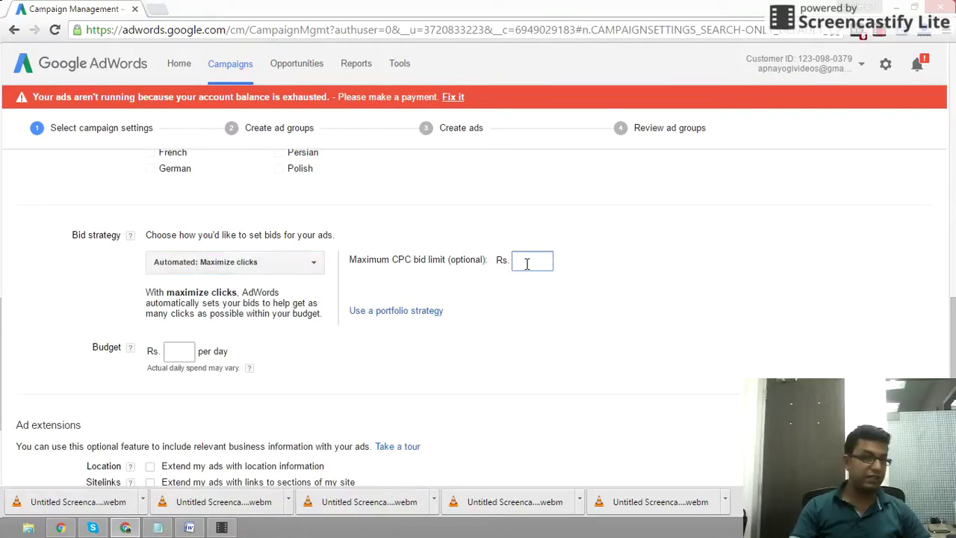
click(315, 265)
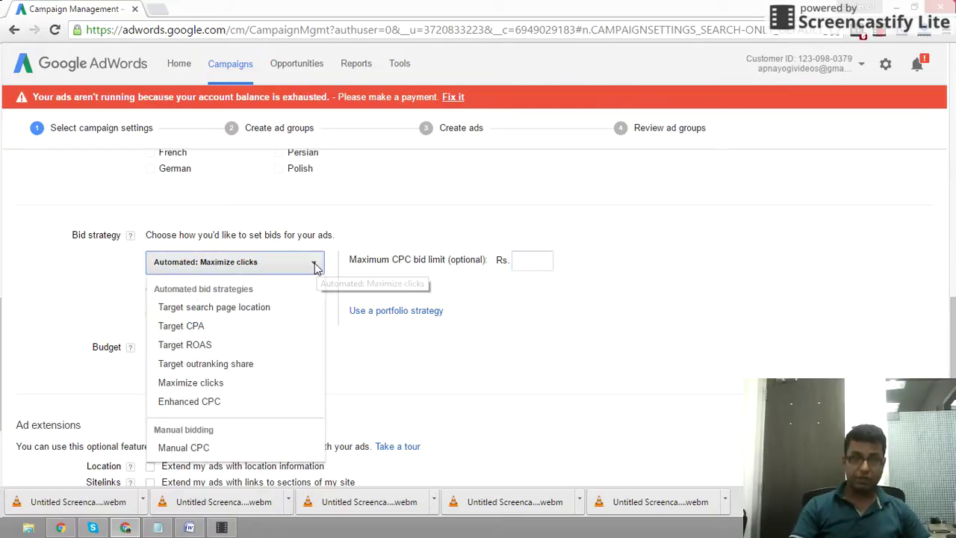
click(186, 448)
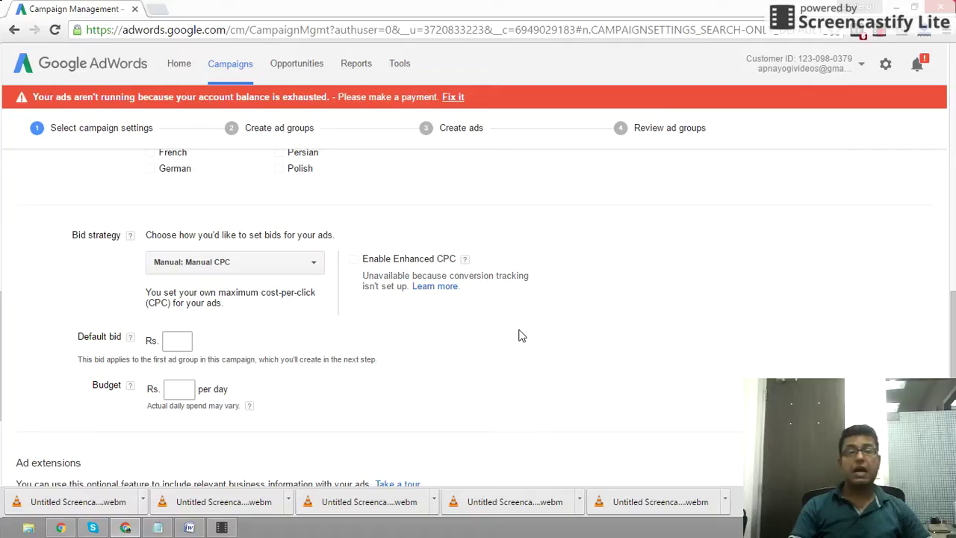
Step: Enter a Rs. 10 default bid and a Rs. 100 per day budget
click(183, 337)
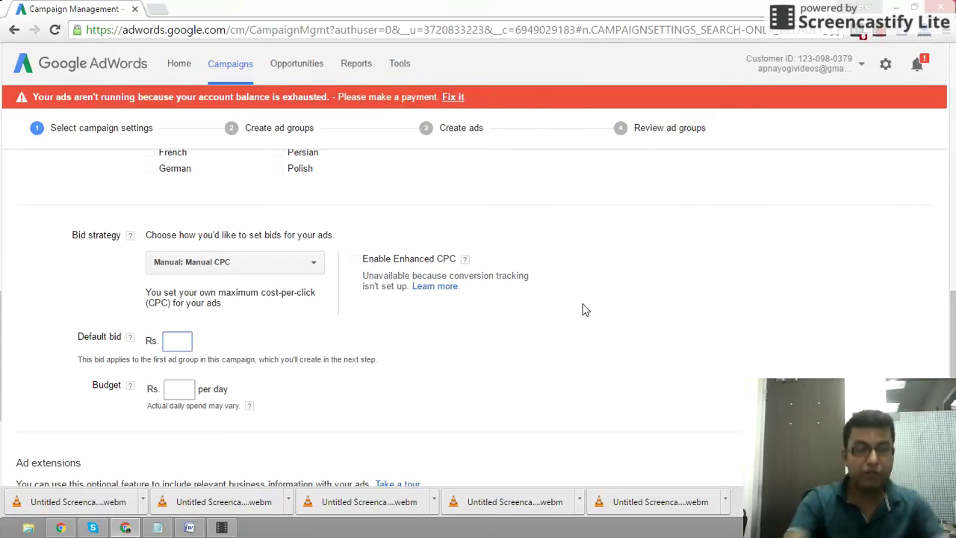
text(10)
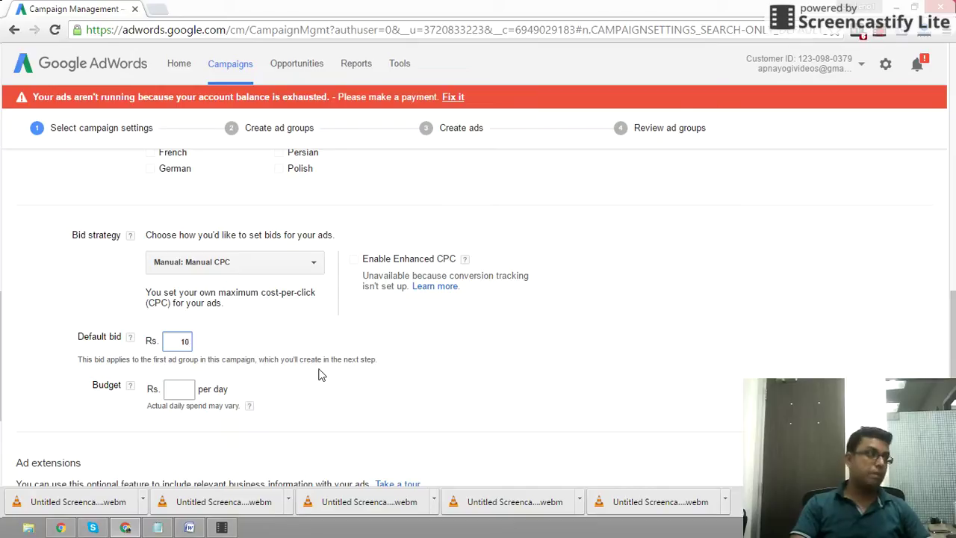
click(183, 389)
text(100)
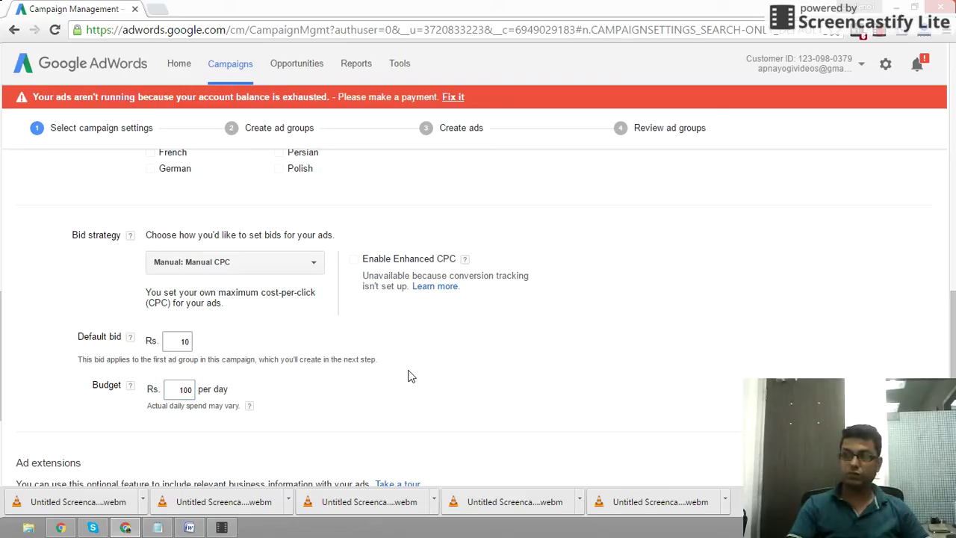
double_click(186, 342)
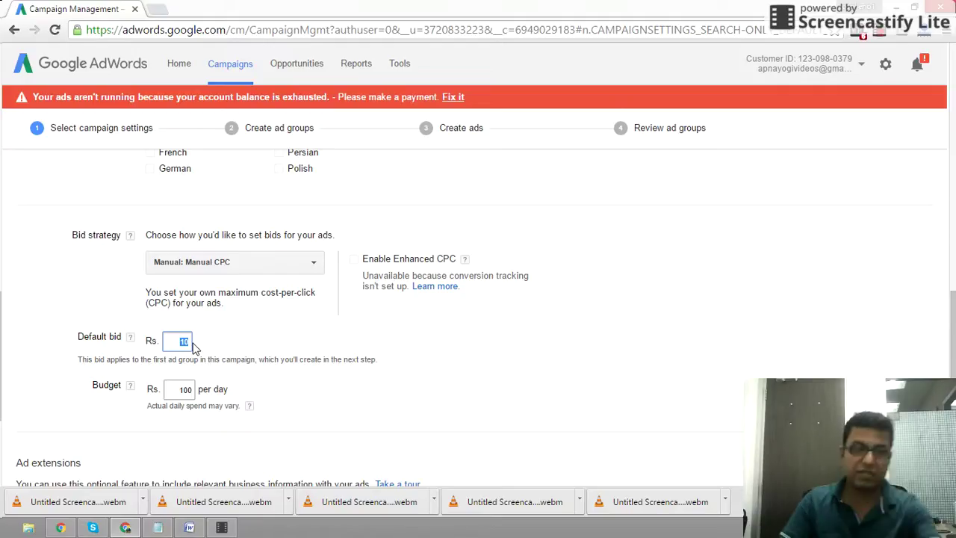
scroll(309, 384, down, 3)
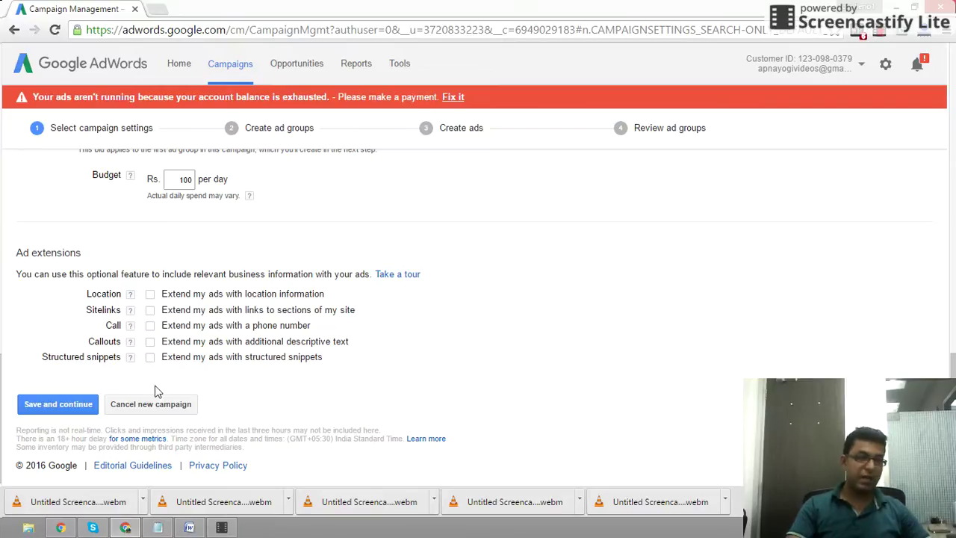
Step: Save the campaign settings and go to Ad group #1's landing page field
click(57, 404)
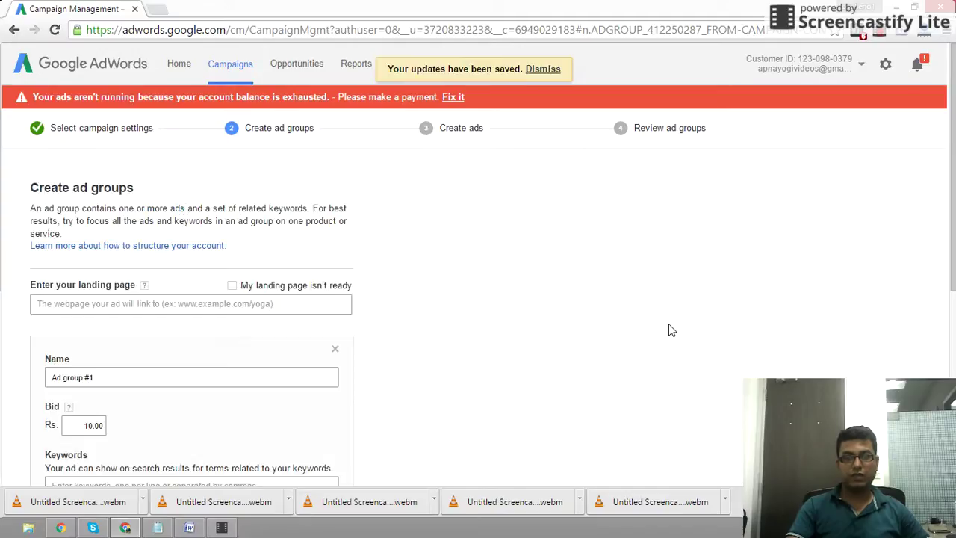
scroll(545, 273, down, 1)
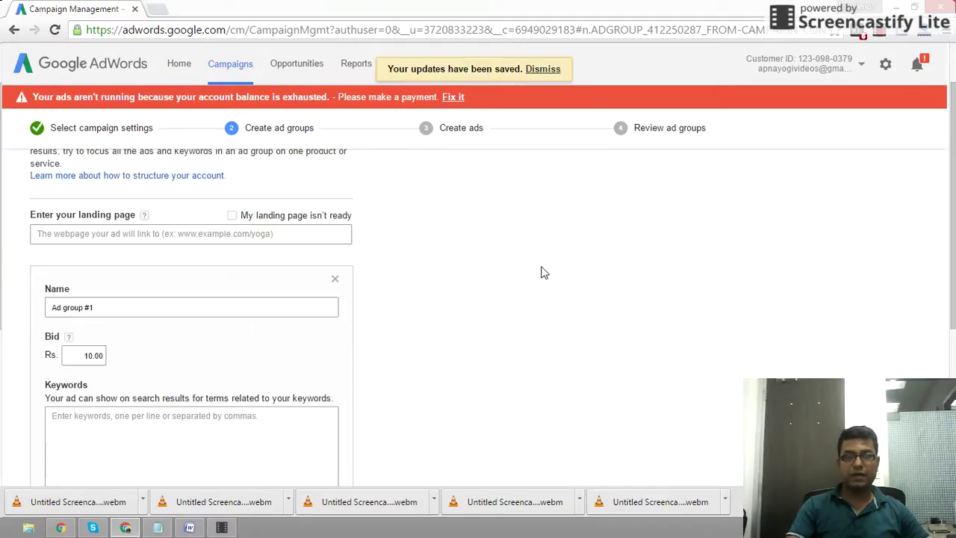
click(179, 235)
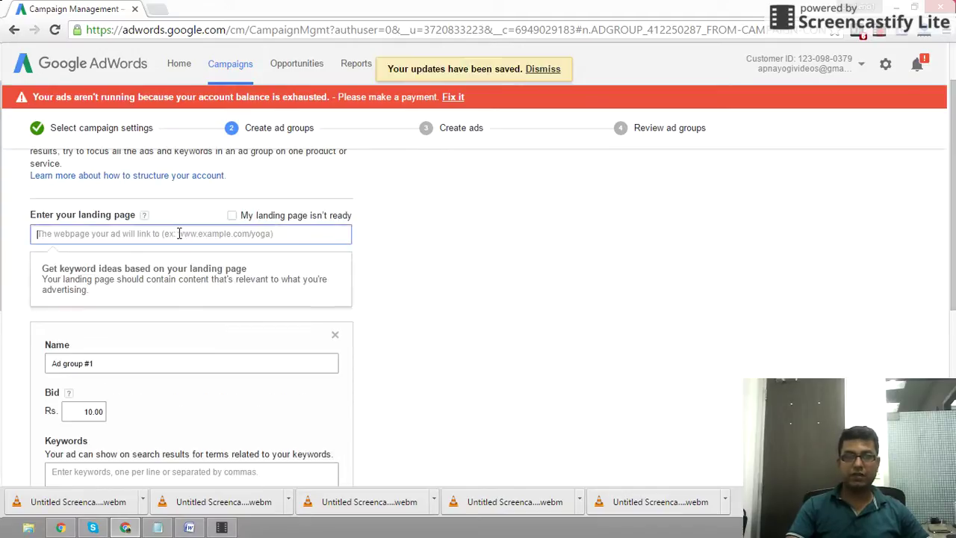
Step: Load competeinfotechacademy.com in a new tab and reach the digital marketing course details page
click(165, 11)
text(competeinfotechacademy.com)
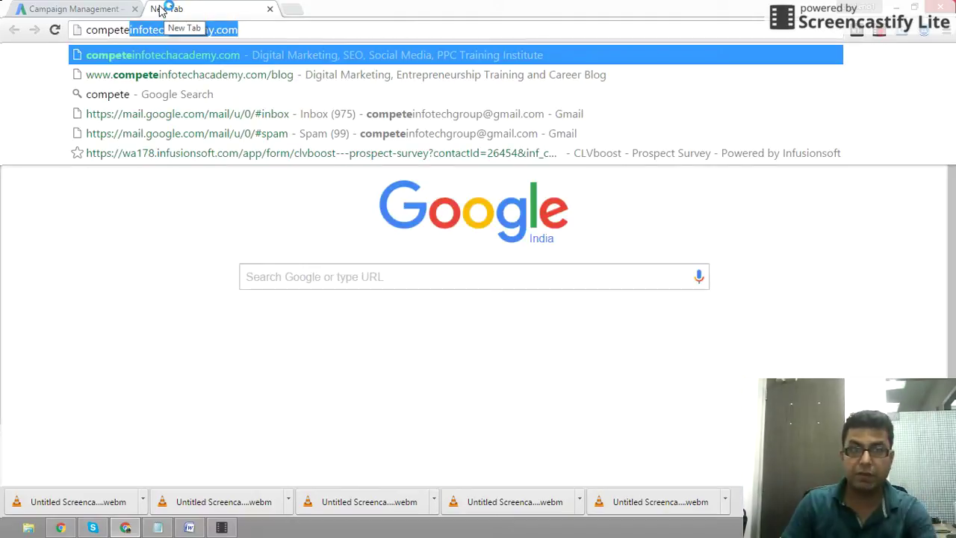
click(270, 26)
key(Return)
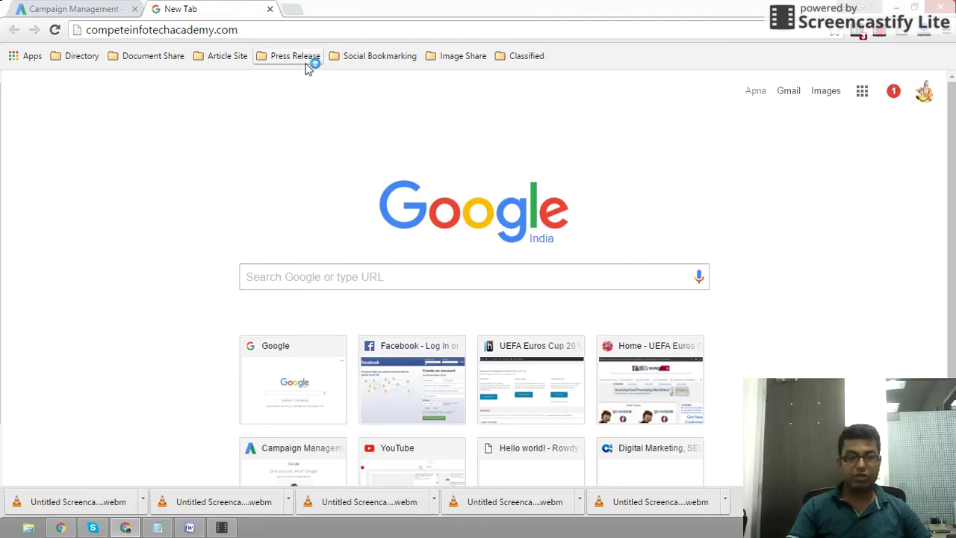
key(Return)
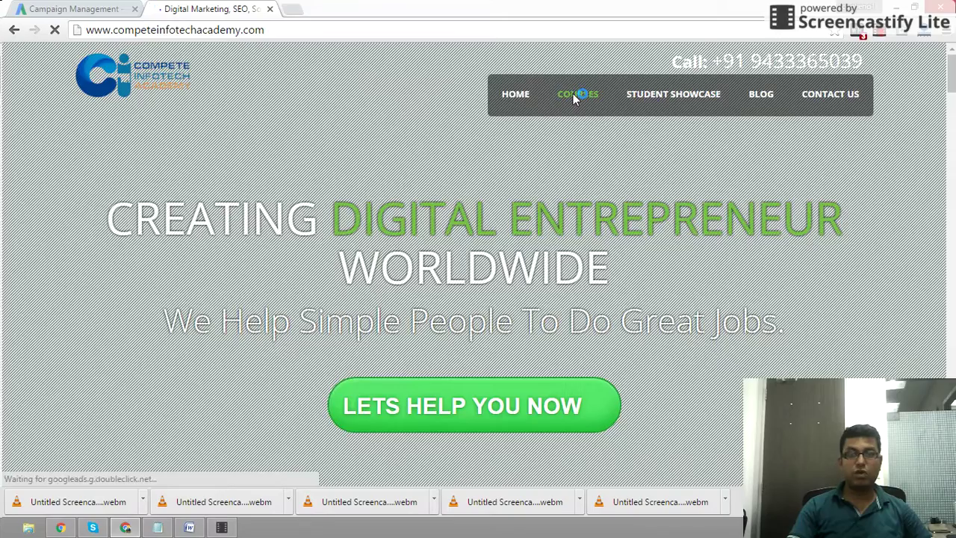
mouse_move(577, 95)
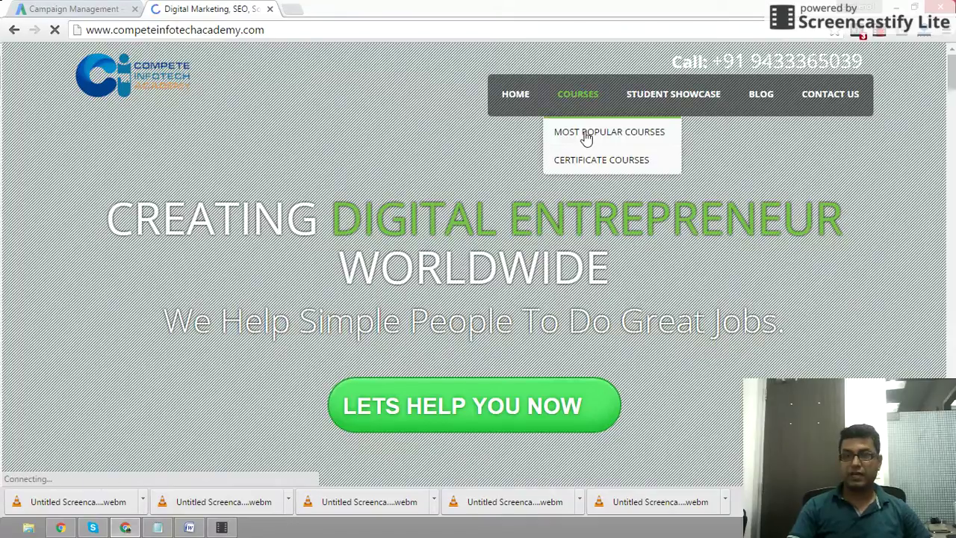
mouse_move(587, 132)
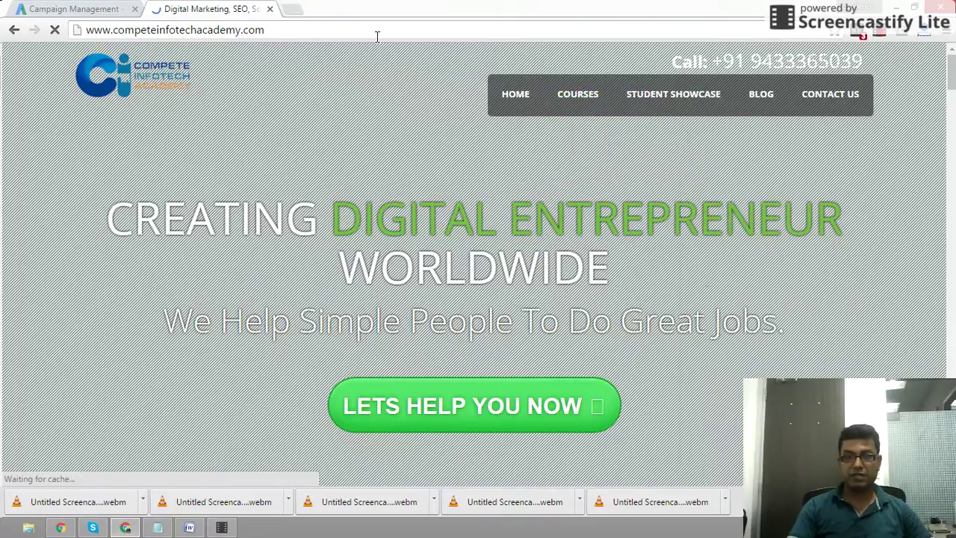
Step: Paste the course details page address into Ad group #1's landing page field
click(376, 33)
key(ctrl+c)
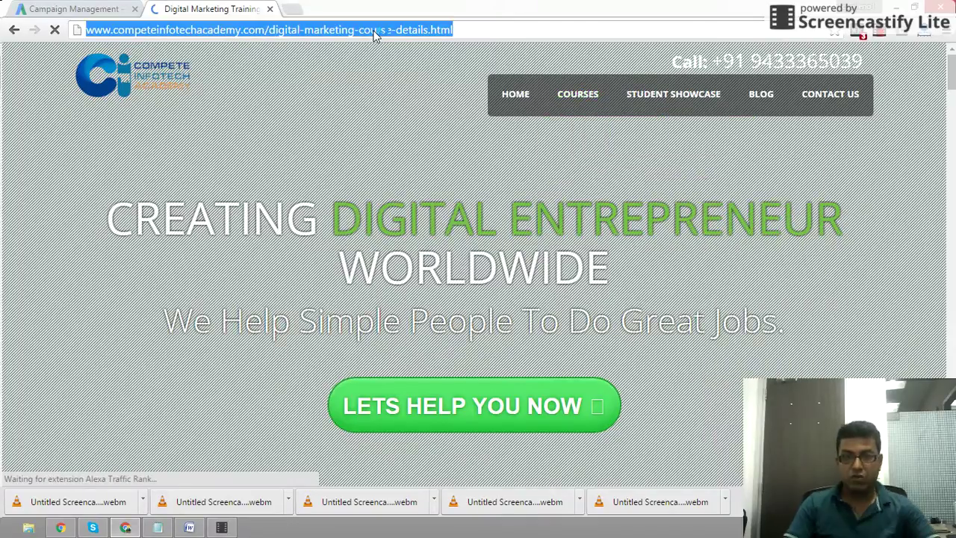
click(67, 9)
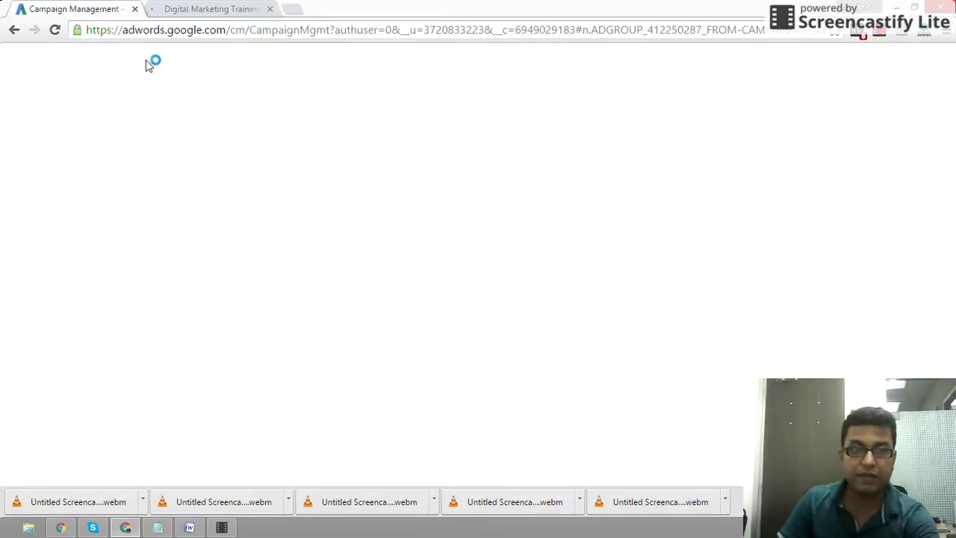
key(ctrl+v)
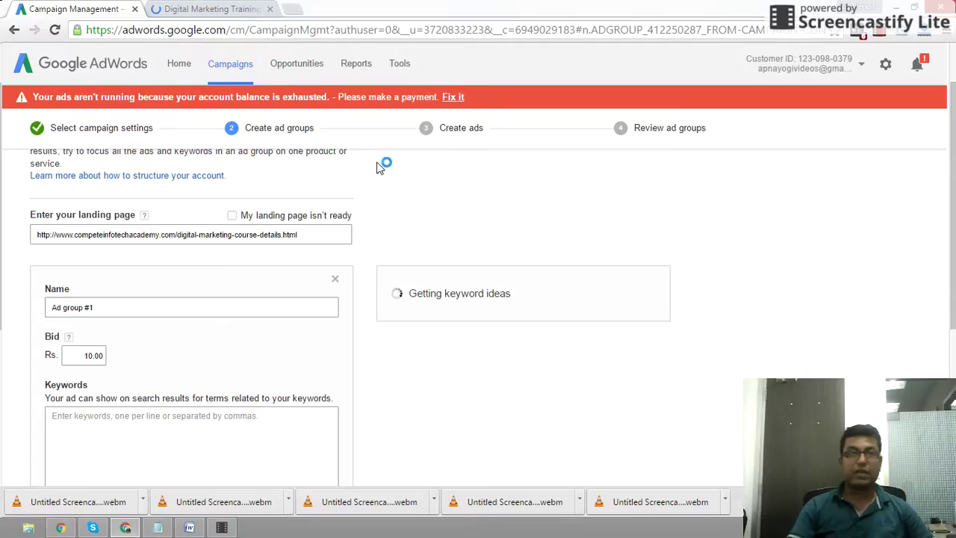
key(ctrl+Tab)
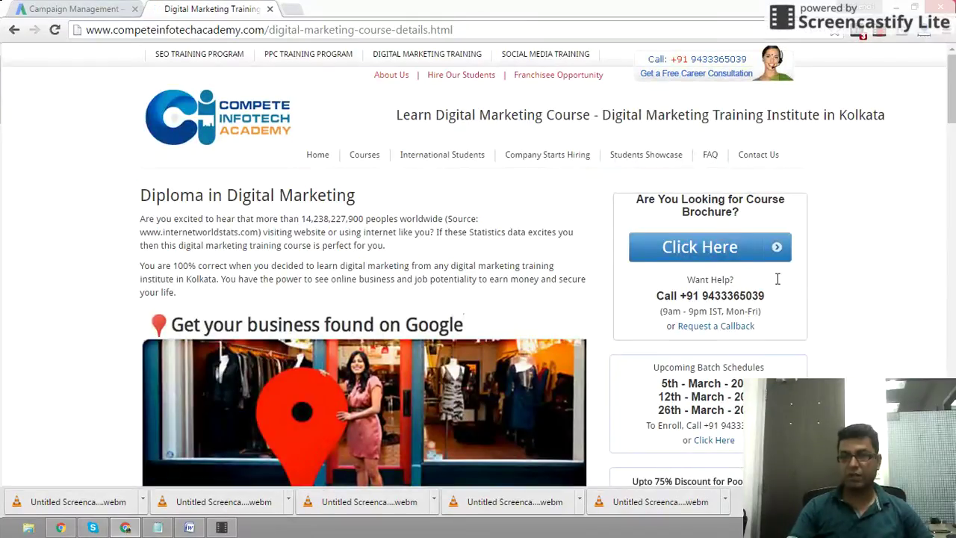
double_click(732, 296)
click(721, 249)
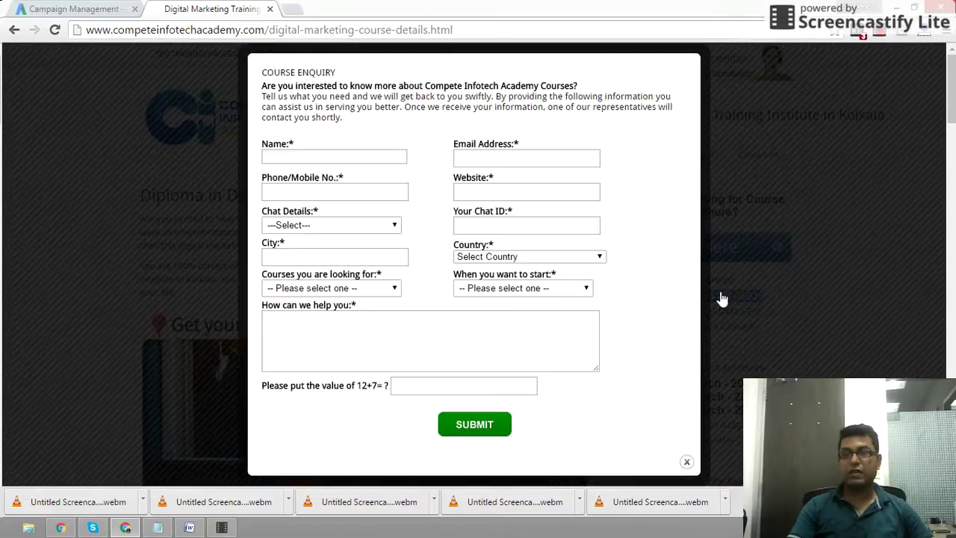
click(685, 463)
click(687, 461)
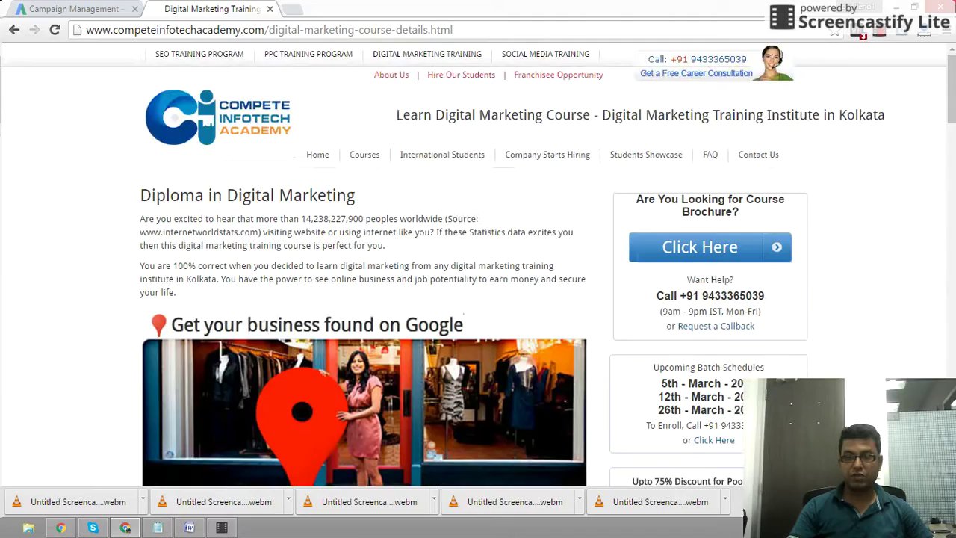
scroll(478, 265, down, 3)
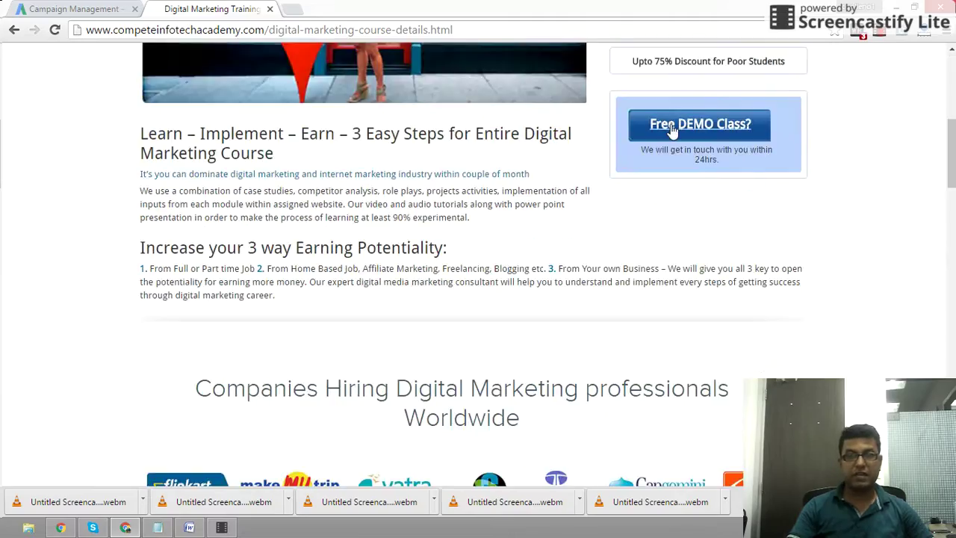
scroll(752, 321, down, 5)
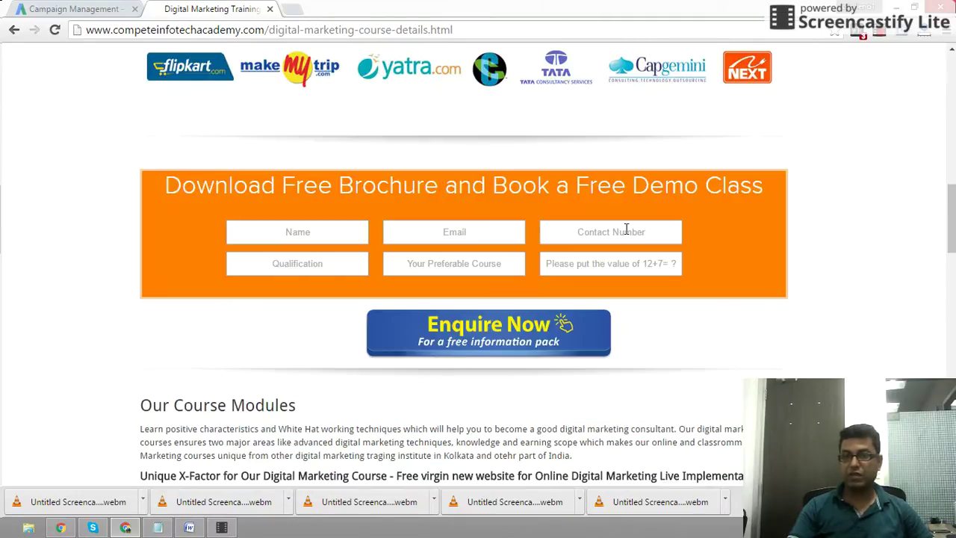
scroll(862, 309, up, 5)
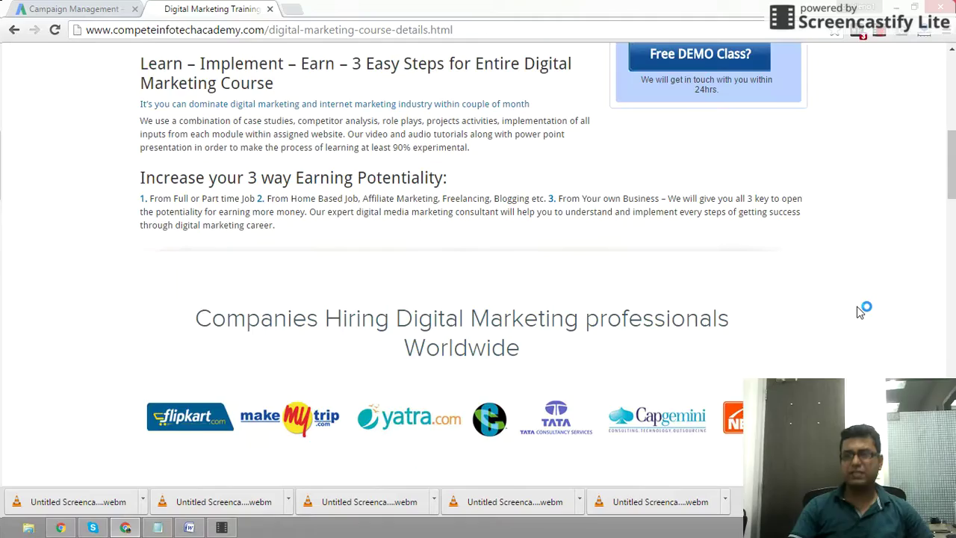
scroll(860, 310, up, 2)
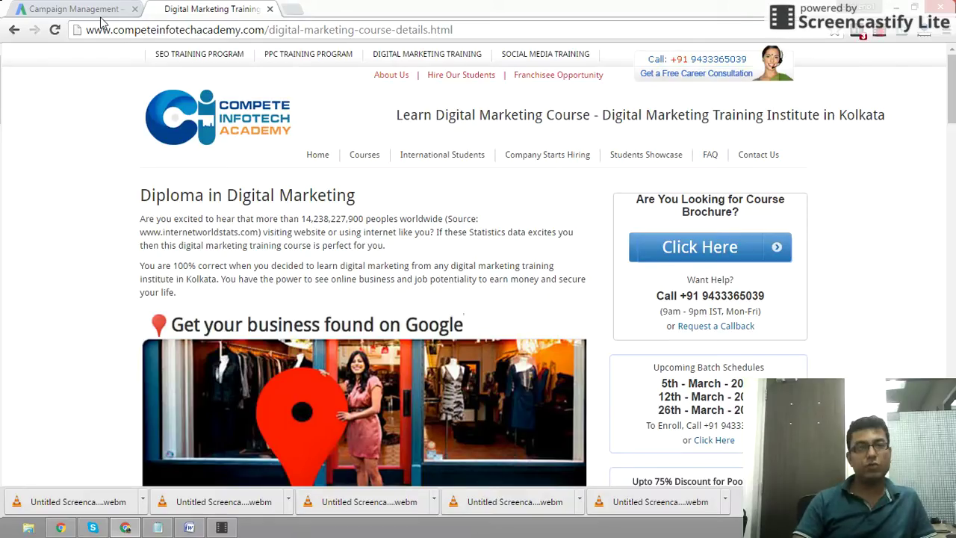
click(78, 9)
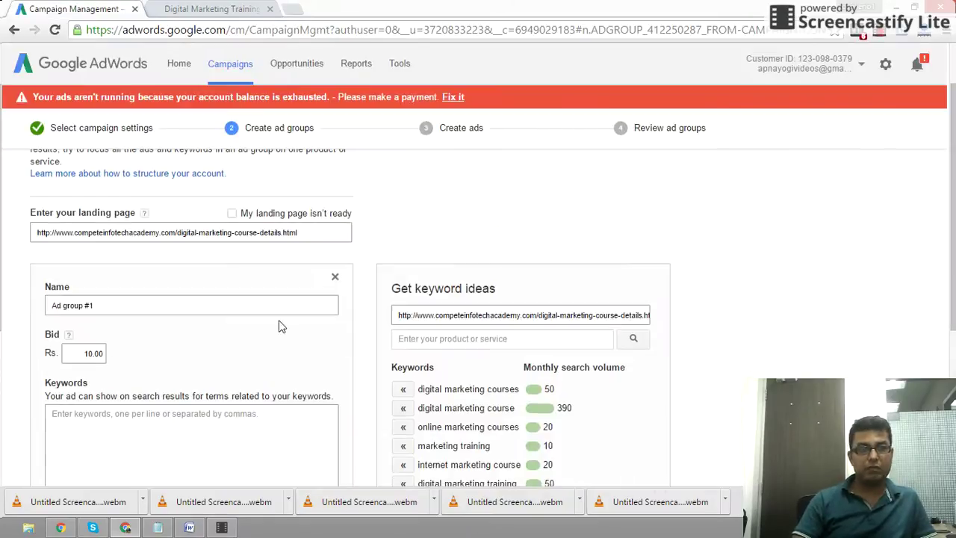
scroll(179, 269, down, 1)
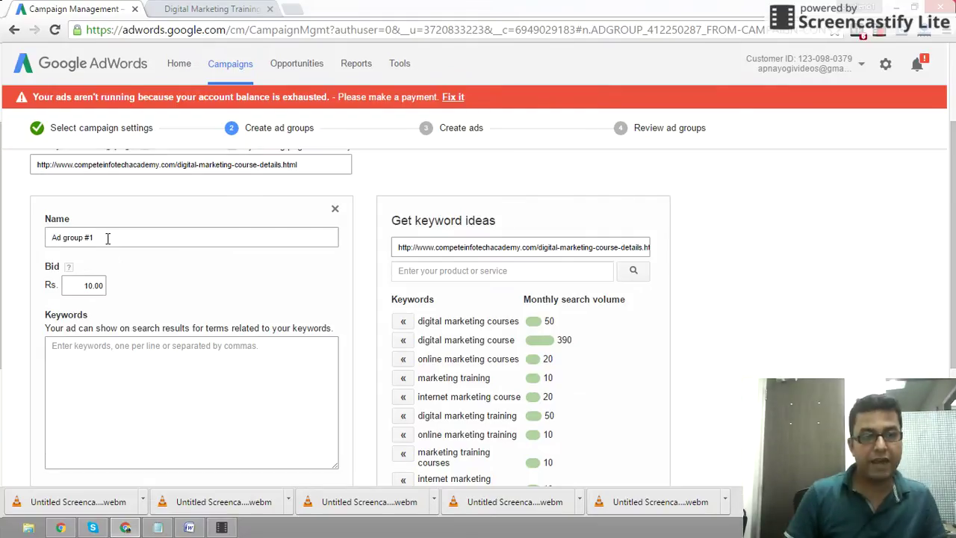
Step: Rename Ad group #1 'Digital Courses' and add digital marketing courses, course, and courses online keywords
triple_click(150, 238)
text(Digital Courses)
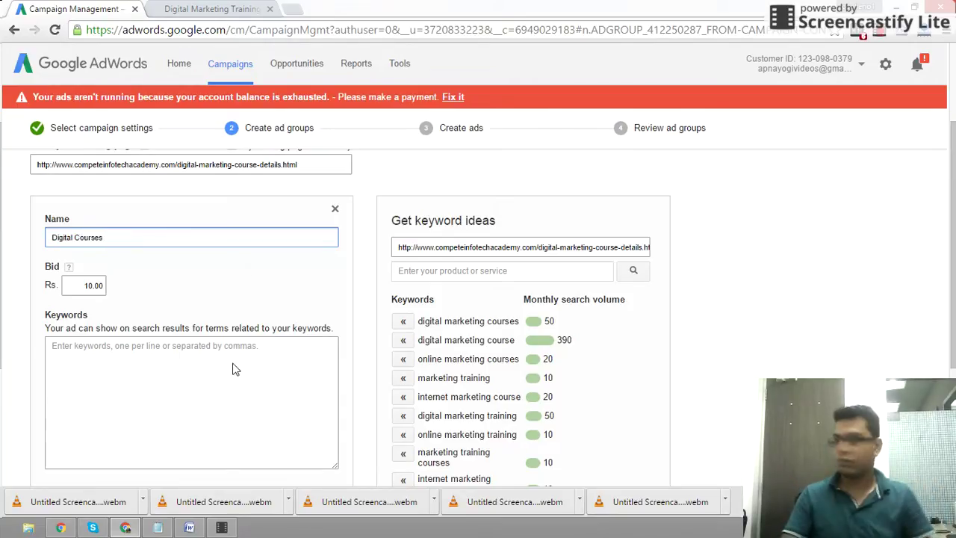
click(227, 381)
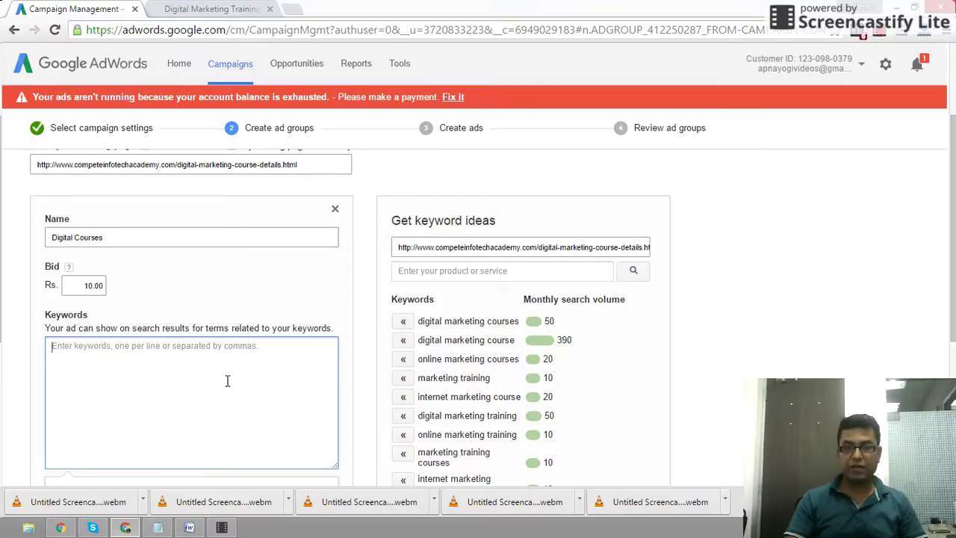
click(404, 321)
click(404, 321)
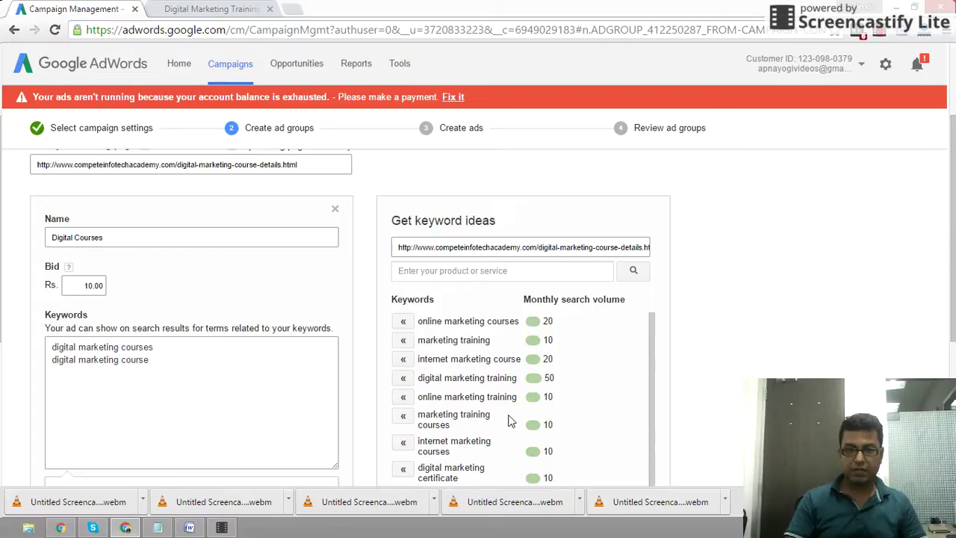
scroll(493, 441, down, 3)
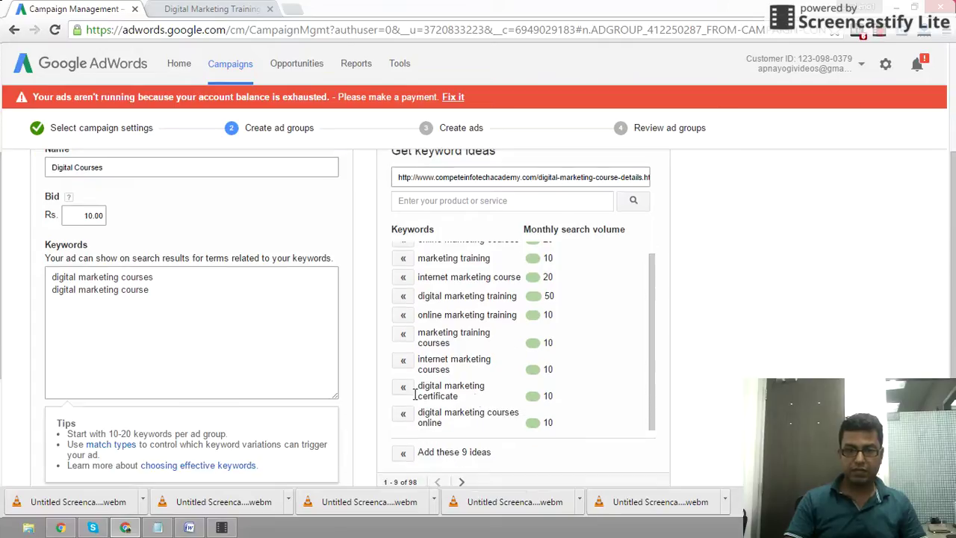
click(403, 416)
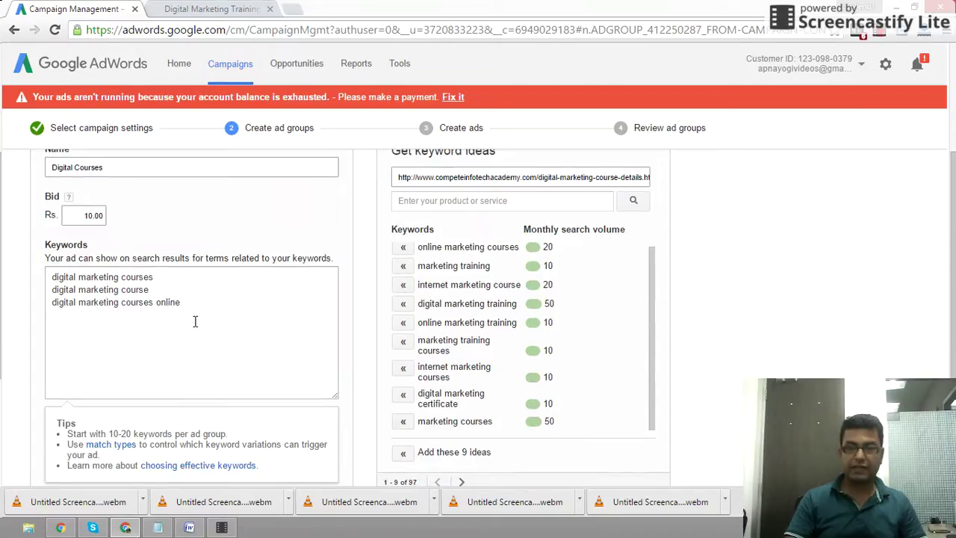
scroll(196, 325, down, 3)
scroll(195, 328, up, 1)
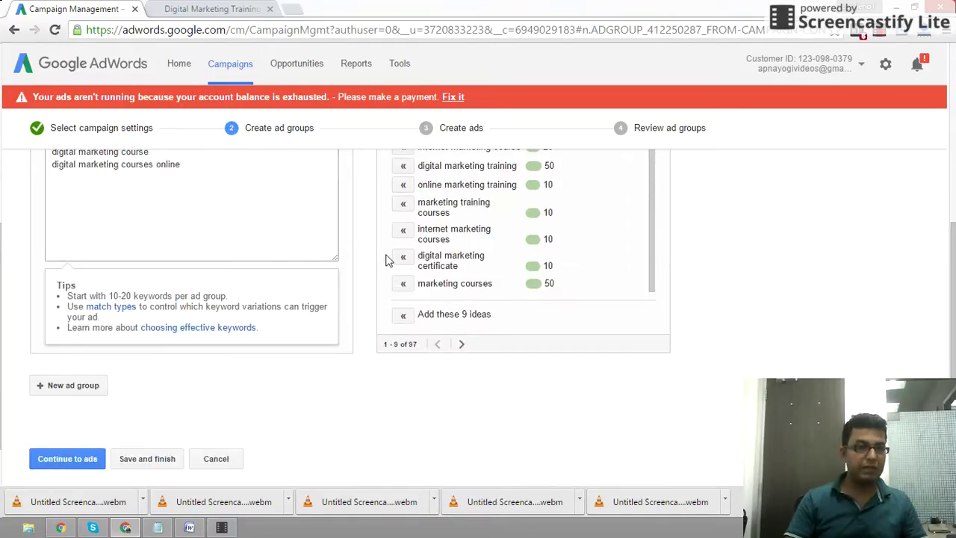
scroll(386, 259, up, 1)
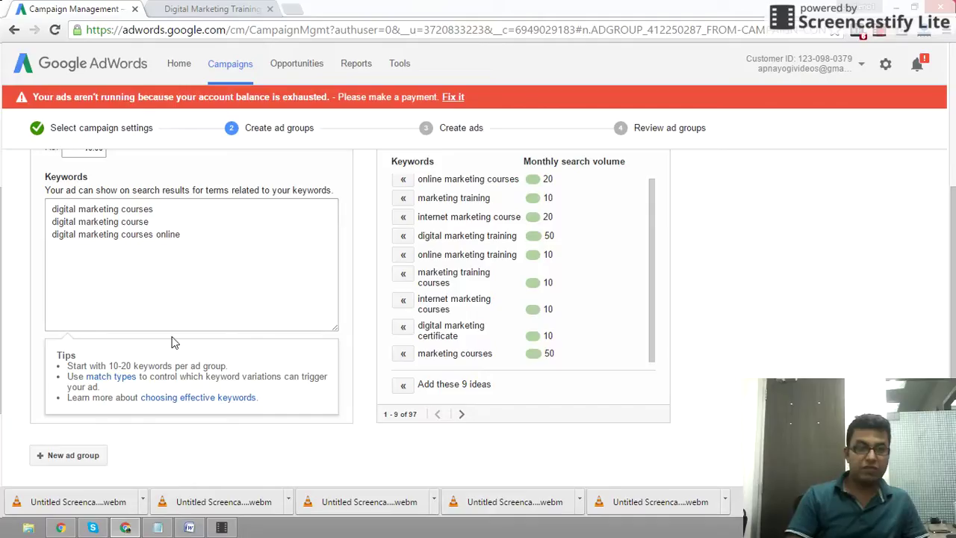
scroll(171, 345, down, 2)
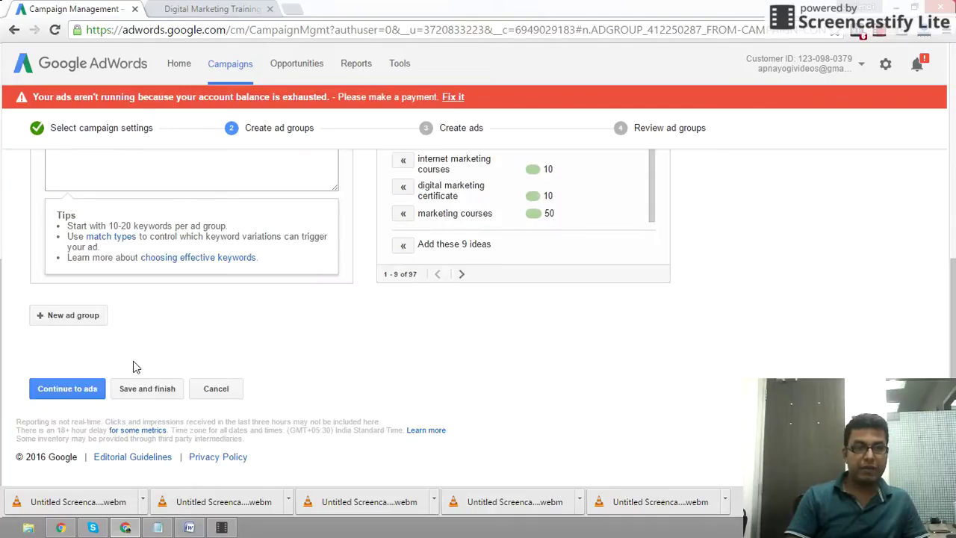
Step: Continue to ads and paste the course details page address as the Final URL
click(66, 388)
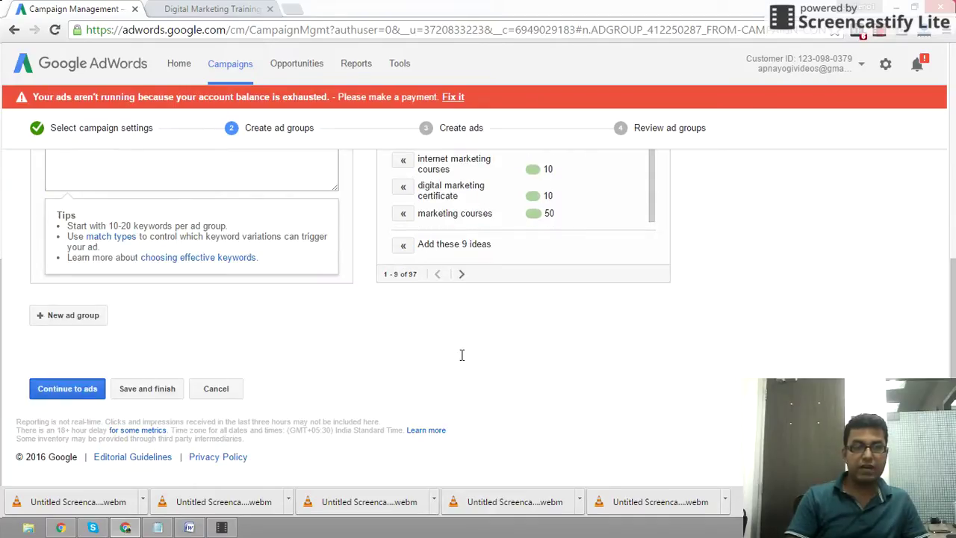
scroll(452, 335, down, 2)
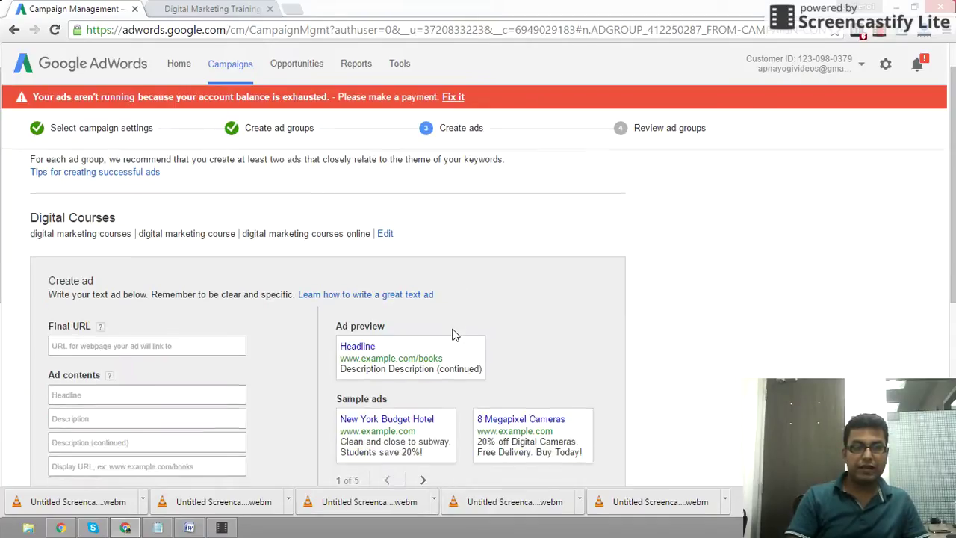
click(113, 248)
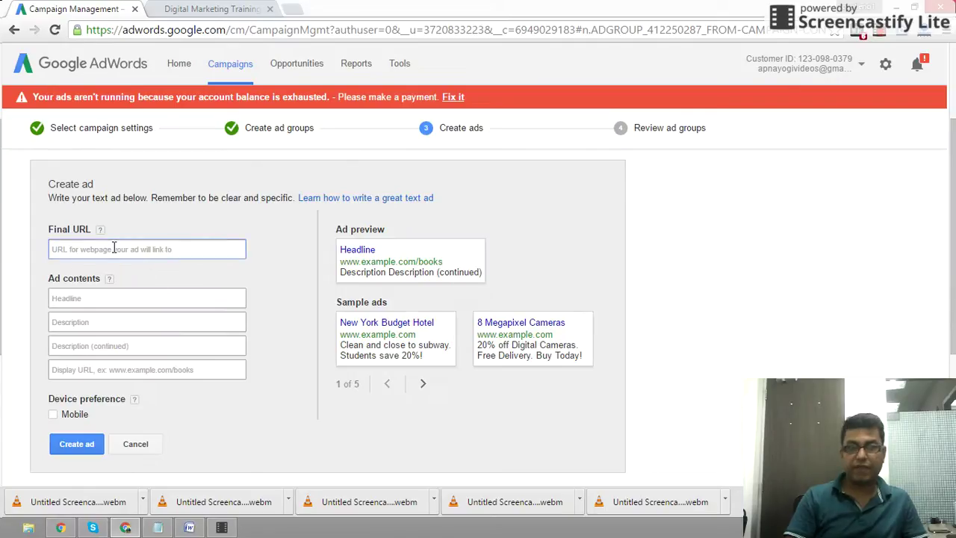
key(ctrl+v)
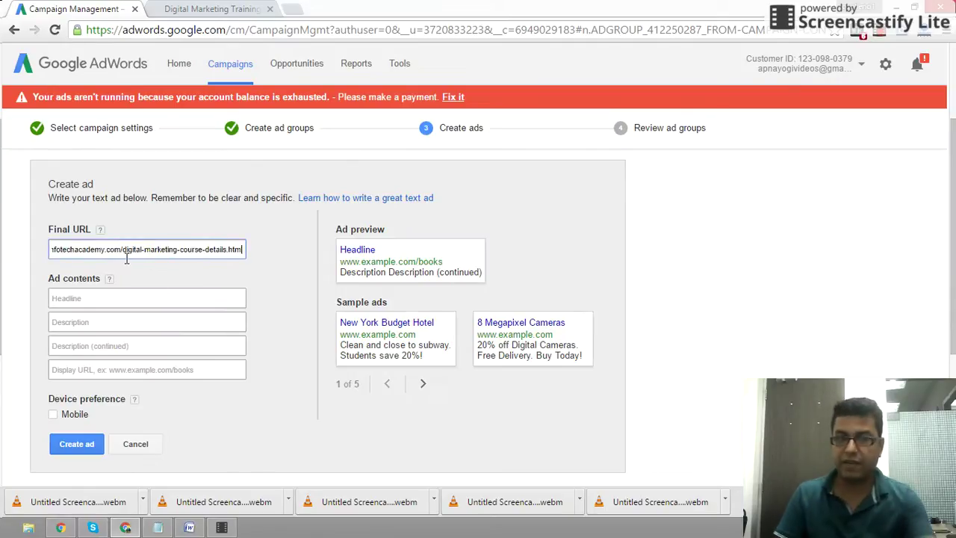
Step: Write 'Digital Marketing Course' as the text ad's headline
click(184, 298)
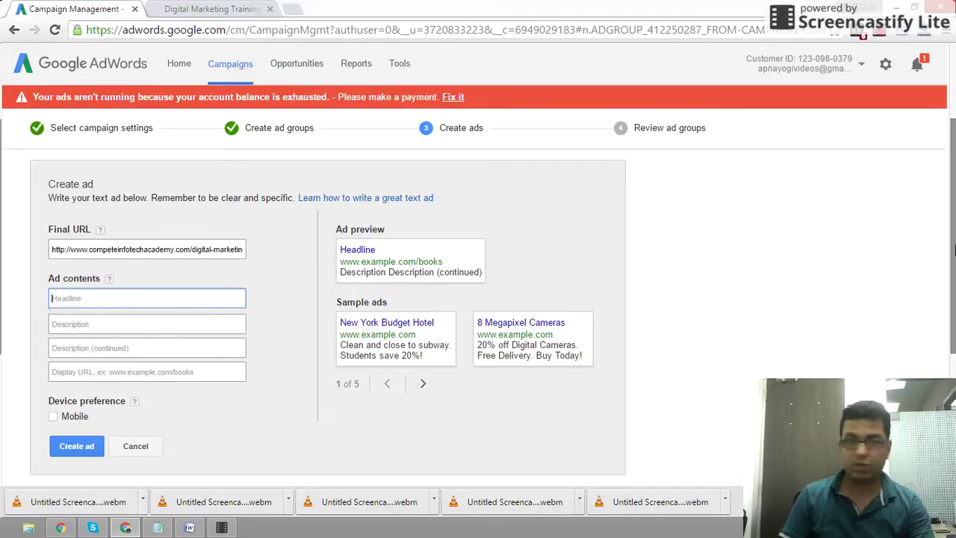
text(Digitak)
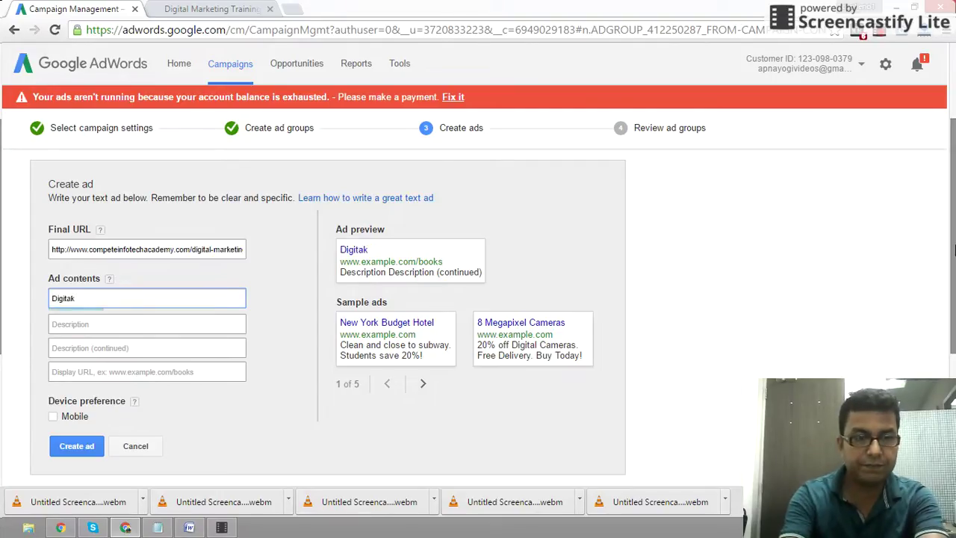
key(BackSpace)
text(l)
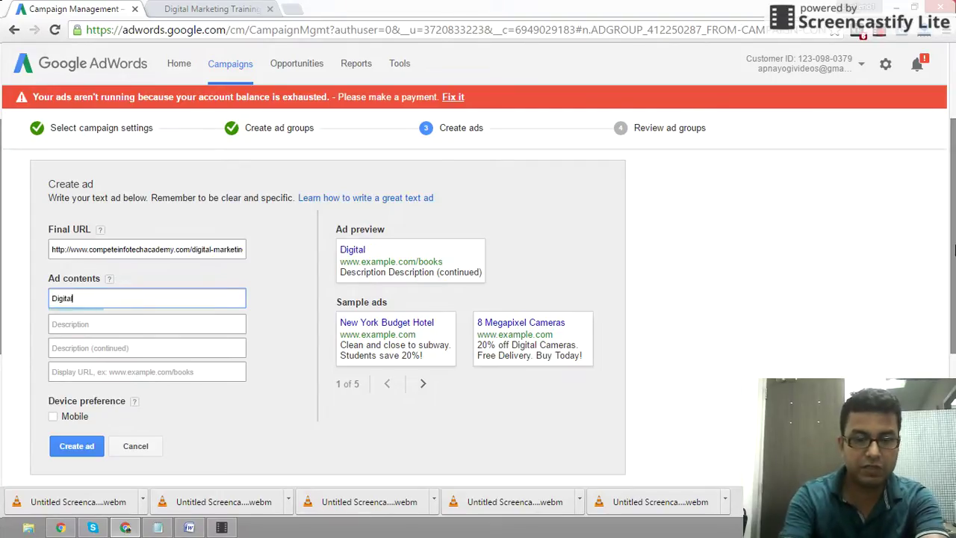
text( Marketing Course)
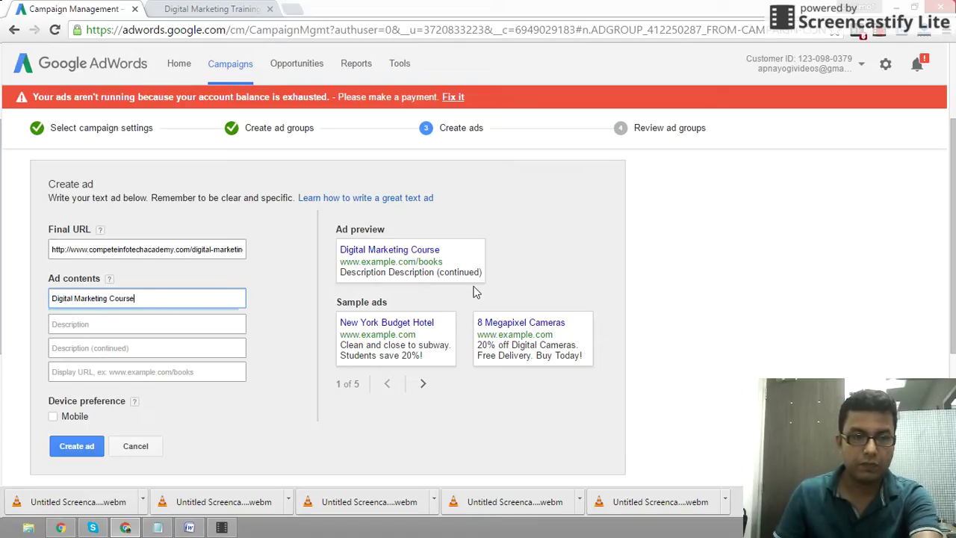
click(102, 328)
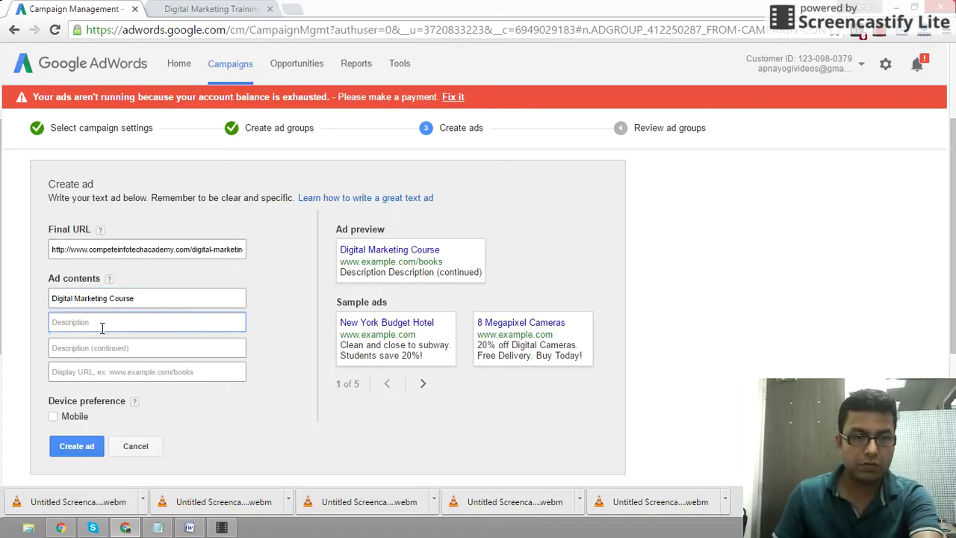
click(155, 299)
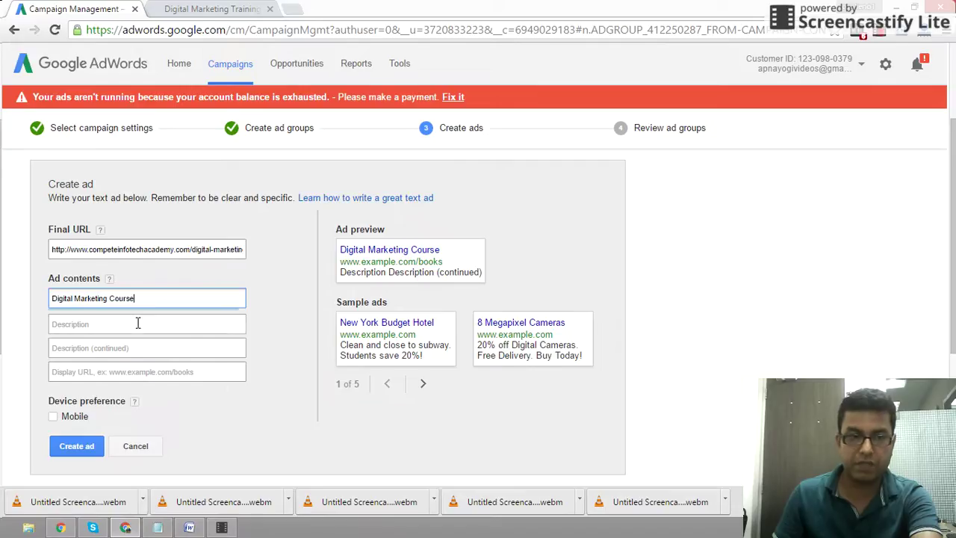
click(139, 322)
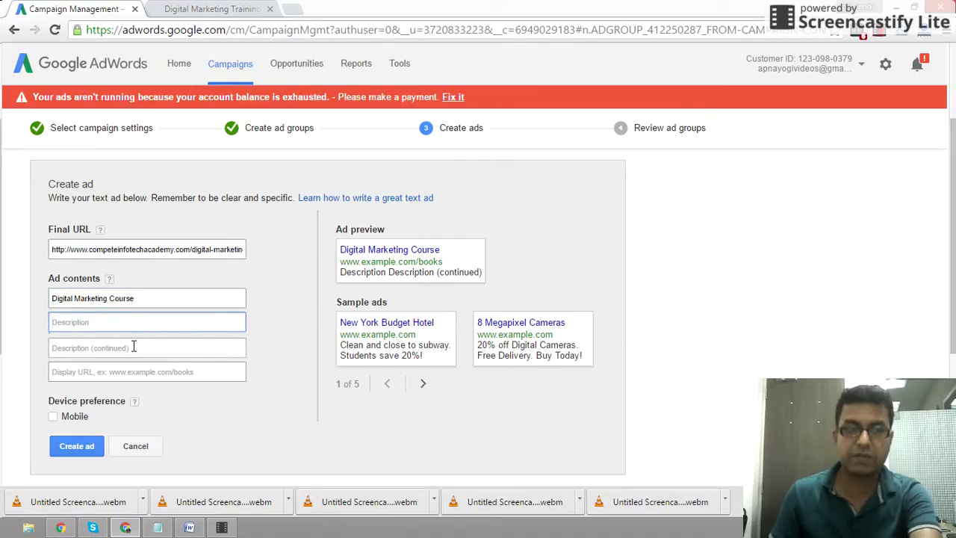